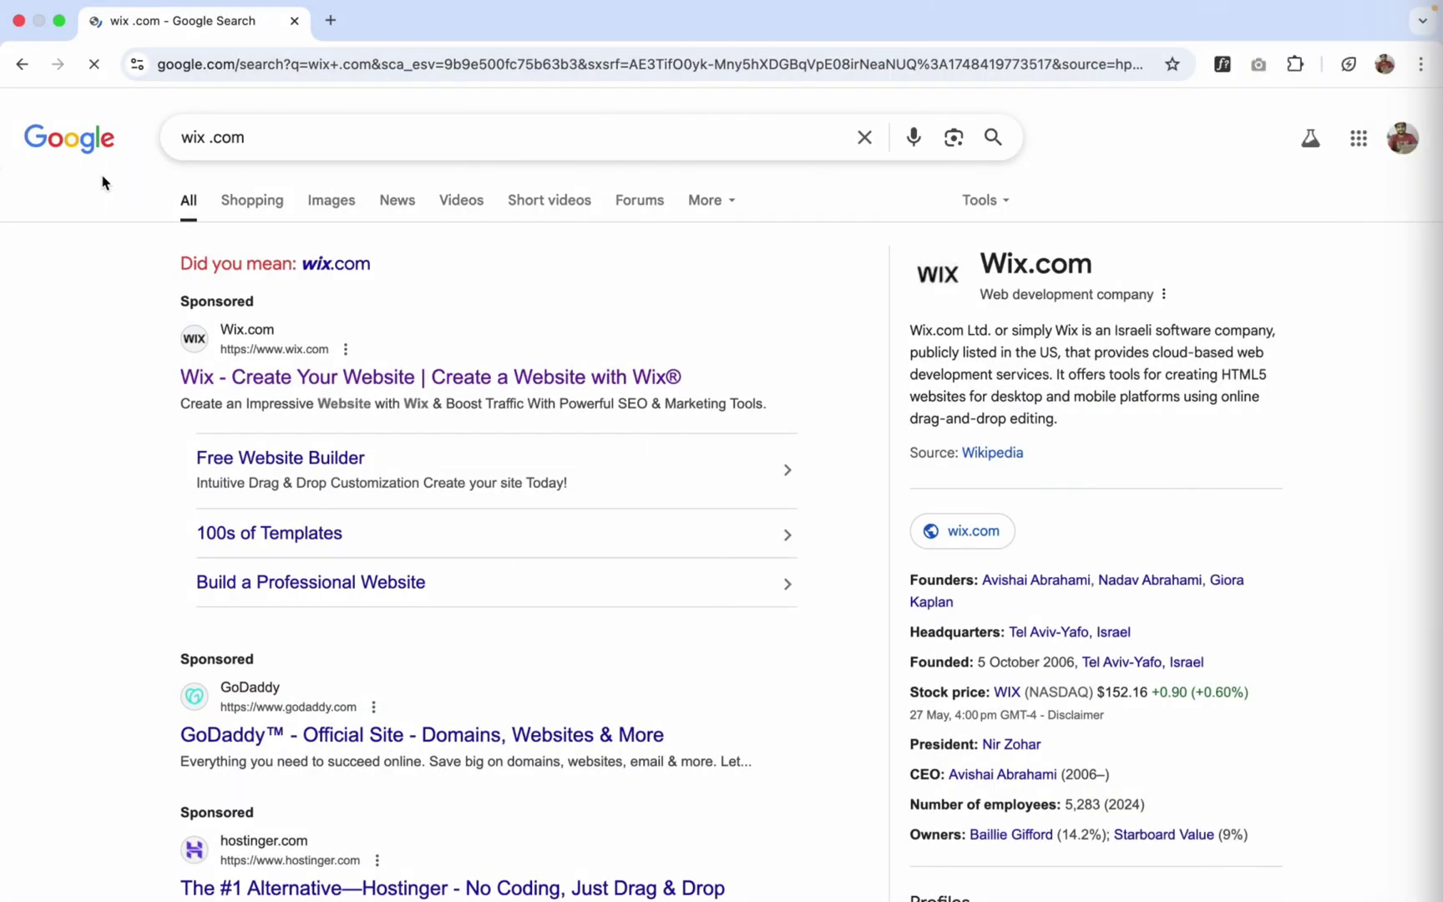
# Step: Scroll through the Google results for 'wix .com' to find the sponsored Wix.com link
pyautogui.scroll(-3, 142, 306)
pyautogui.scroll(2, 142, 306)
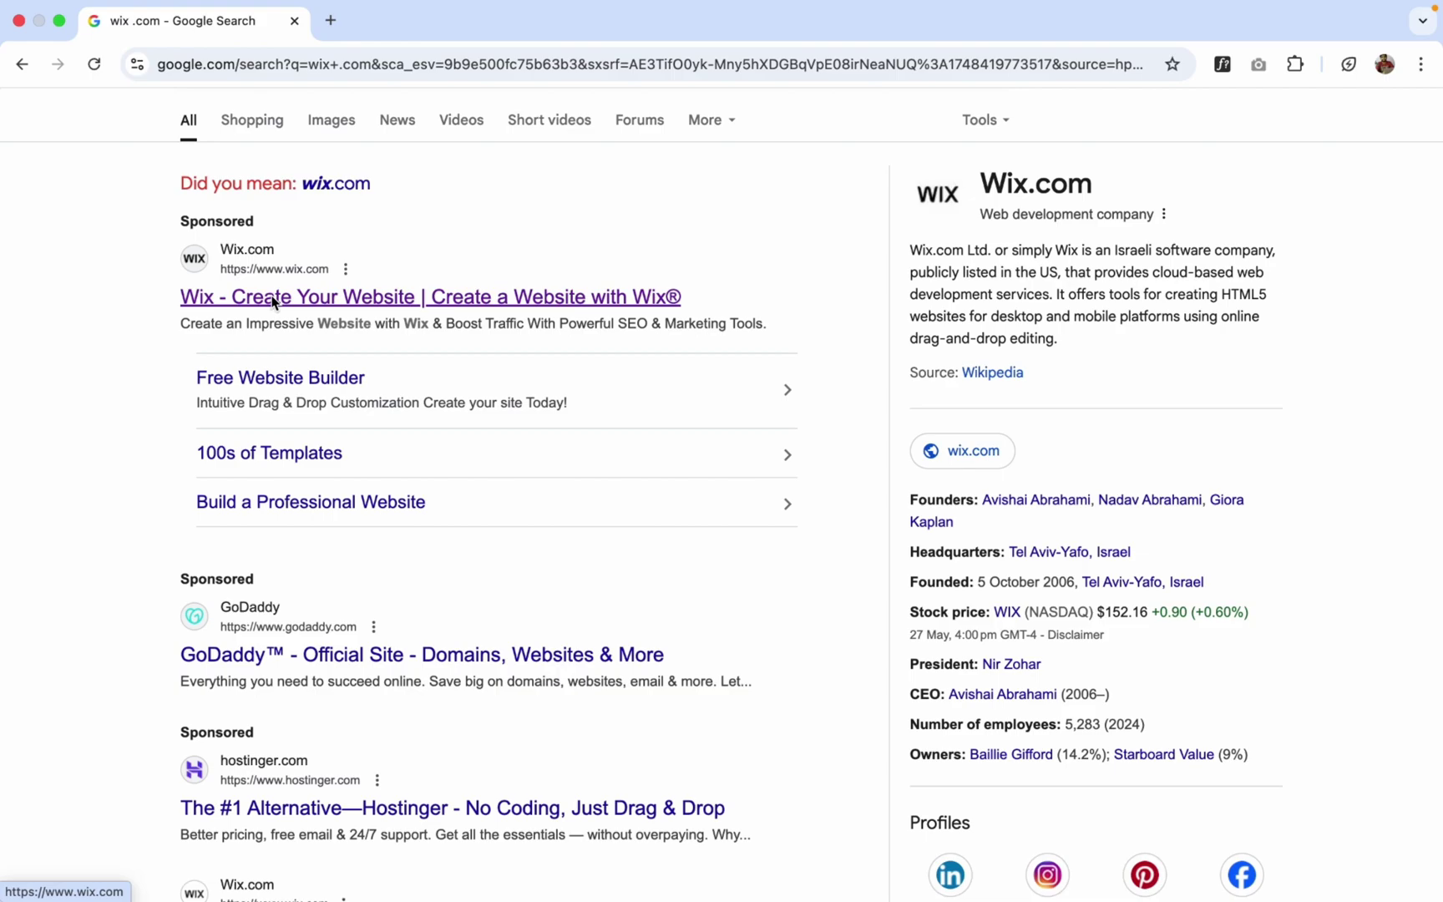
# Step: Open Wix.com from the sponsored result and start creating a new website
pyautogui.click(417, 298)
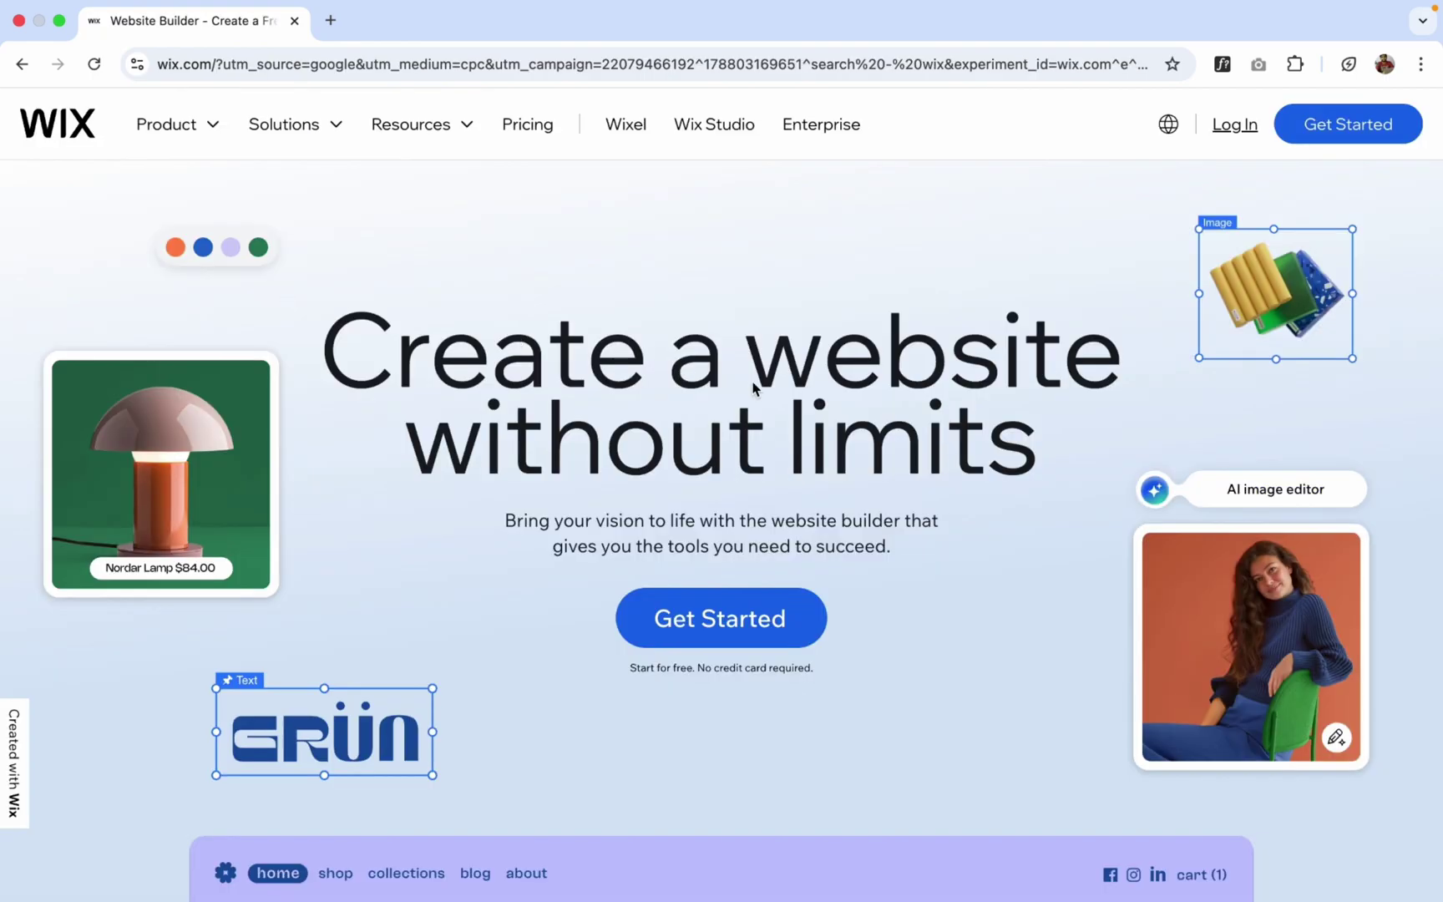
pyautogui.scroll(-3, 752, 386)
pyautogui.click(712, 462)
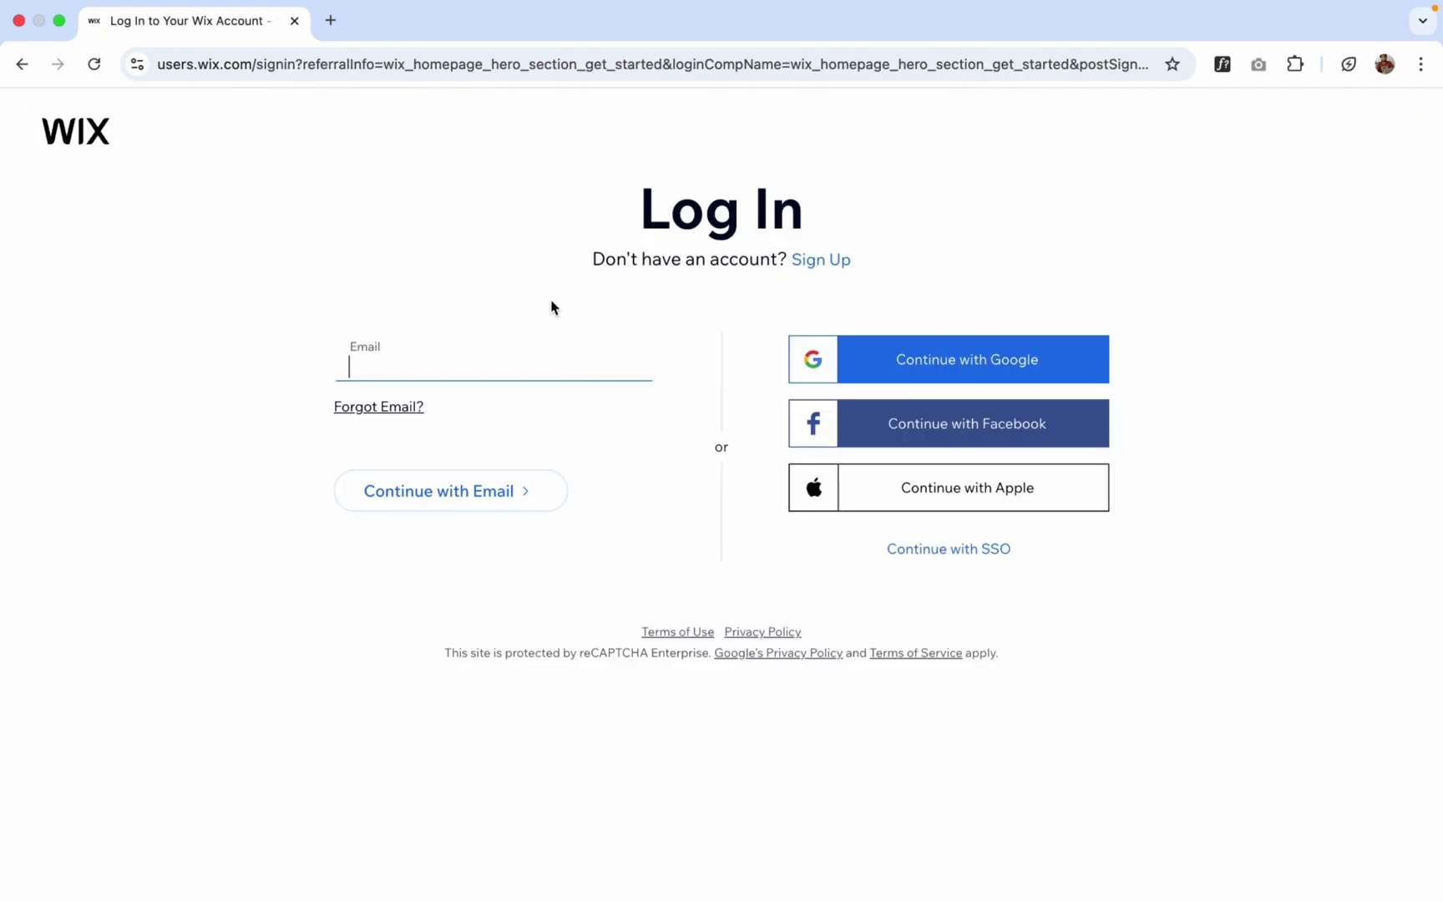
# Step: Sign up for a new account and say the website is for yourself
pyautogui.click(806, 266)
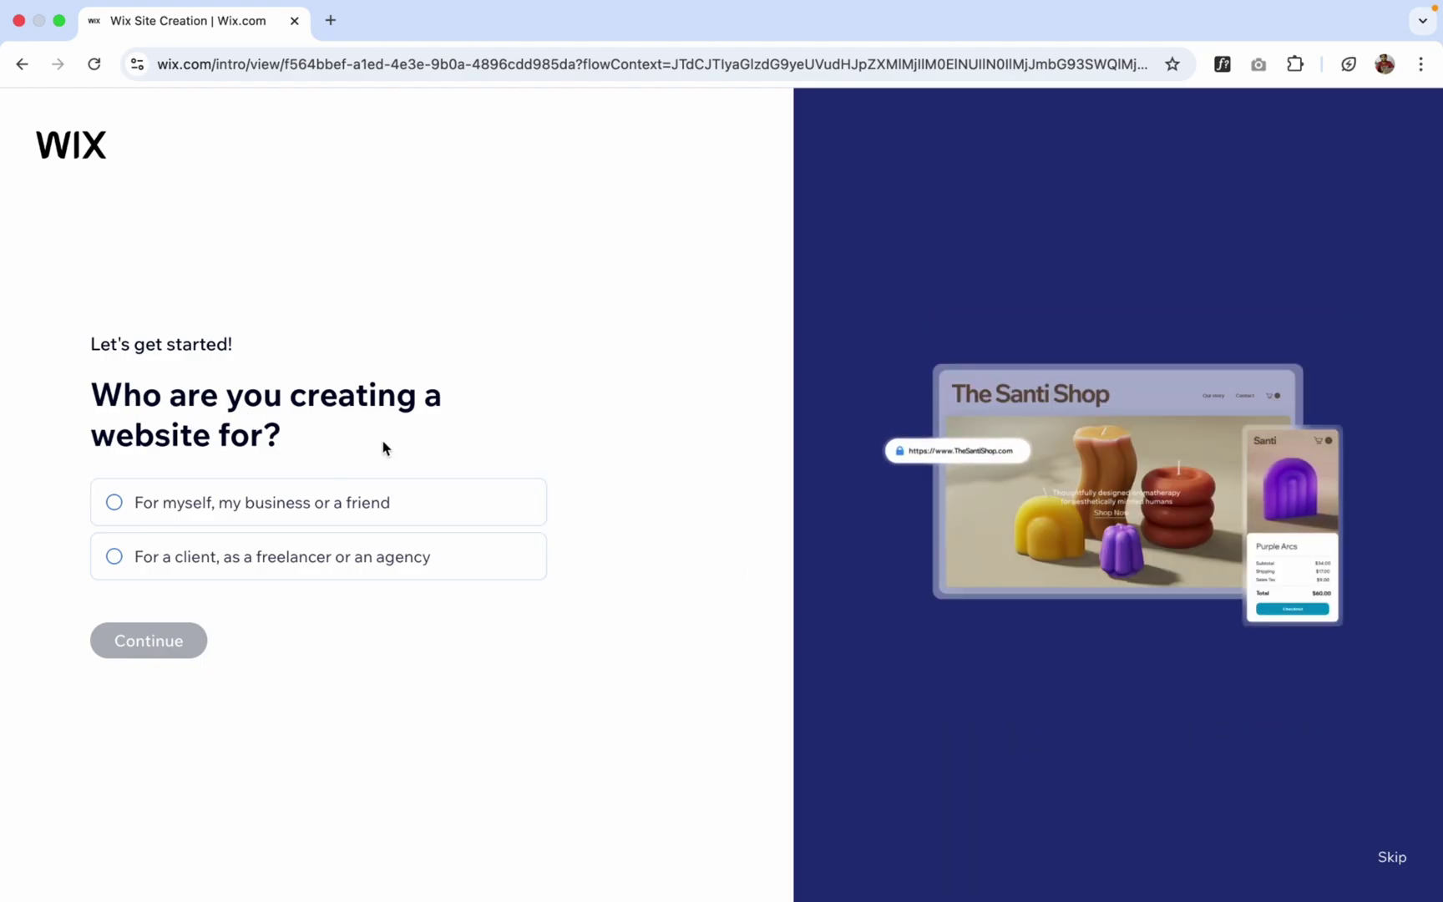
pyautogui.click(363, 502)
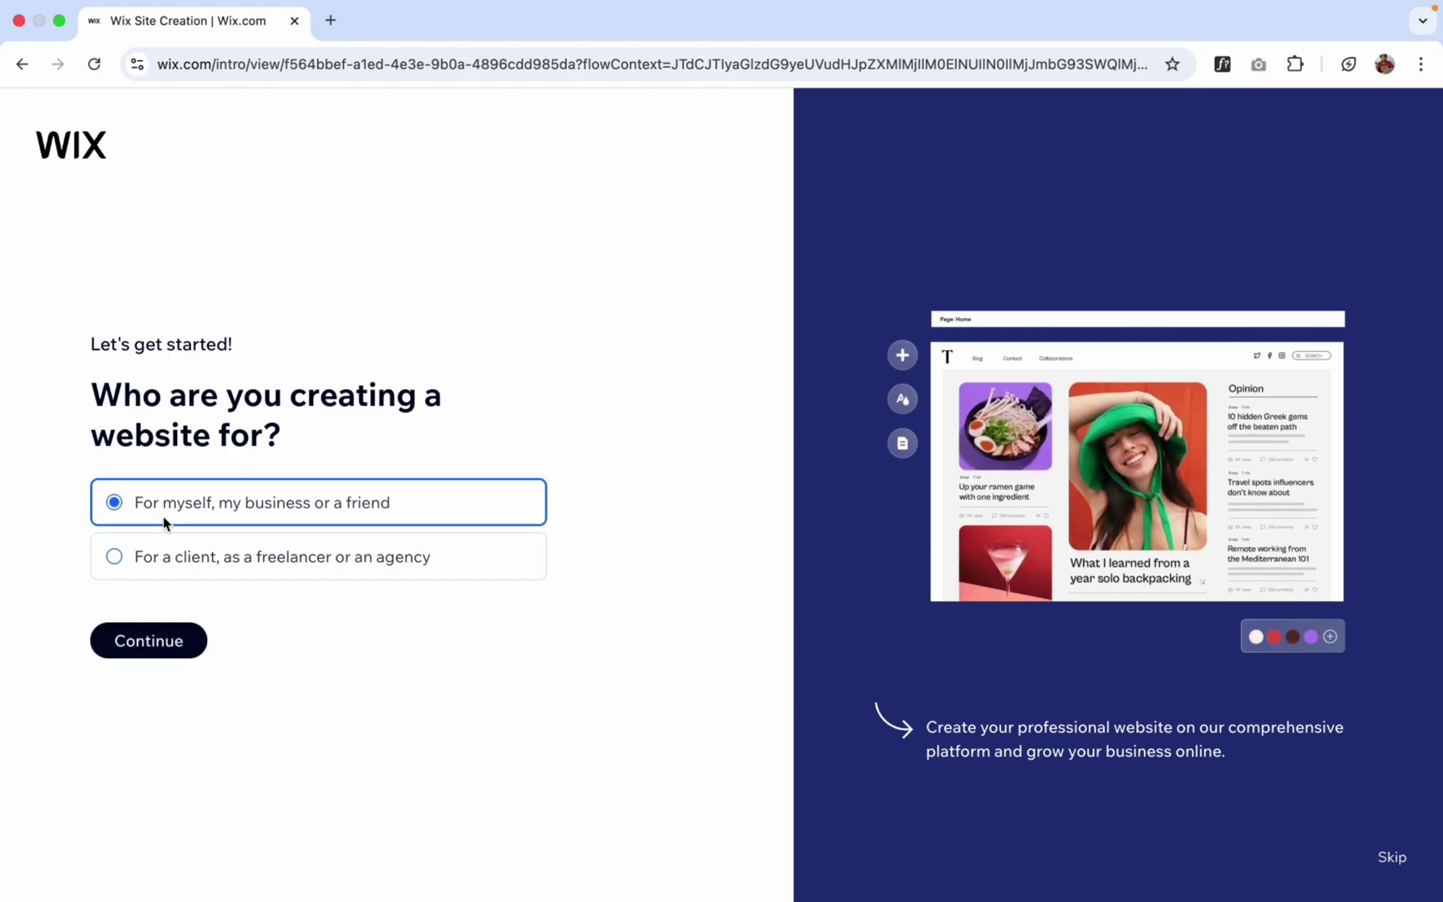
pyautogui.click(169, 626)
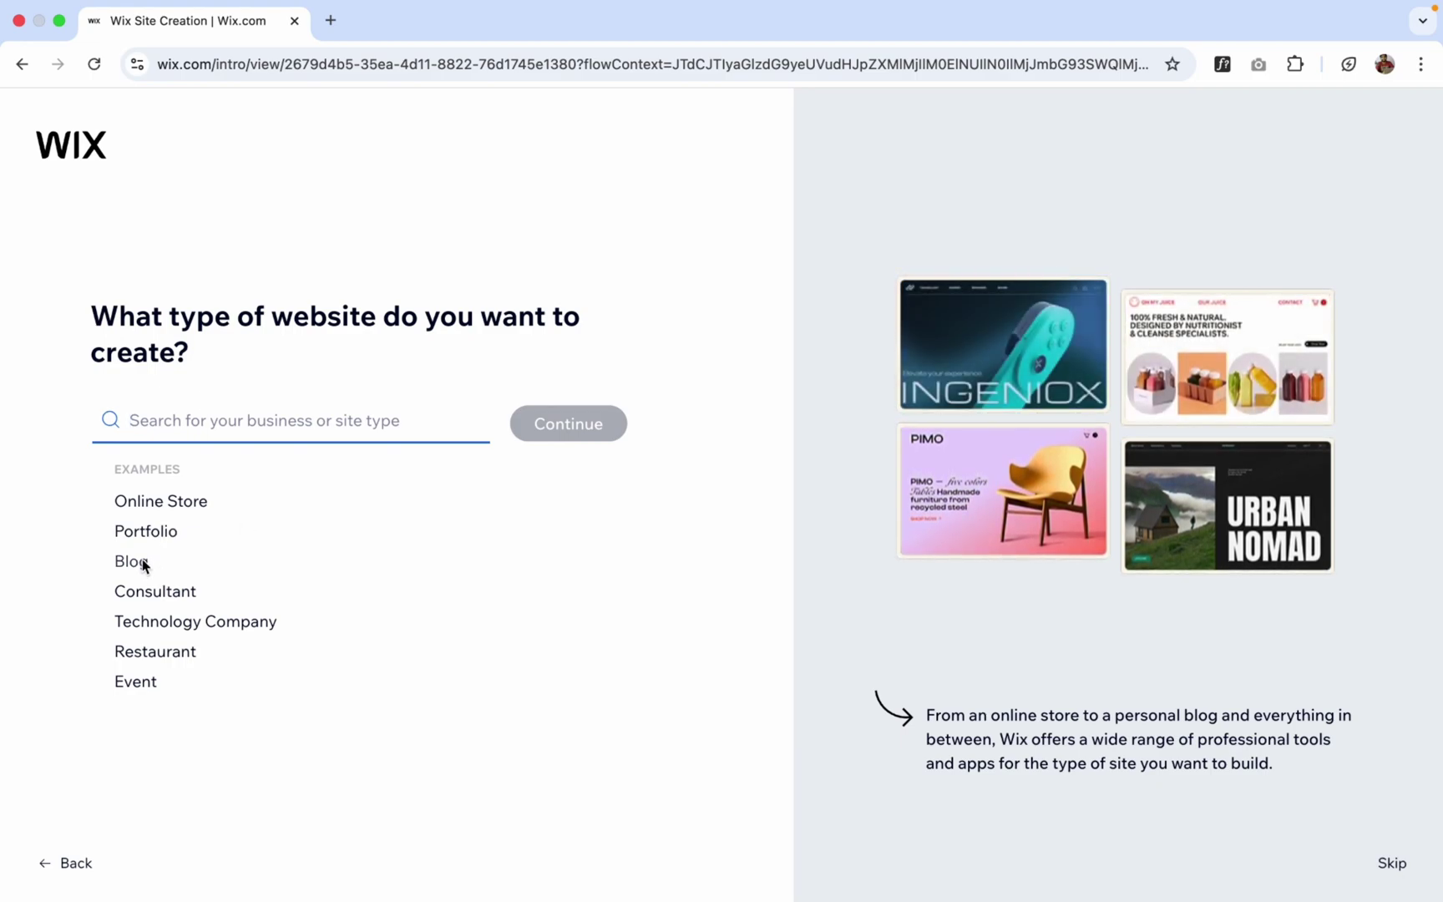
# Step: Pick Blog, then Life Blog, as the website type and continue
pyautogui.click(127, 563)
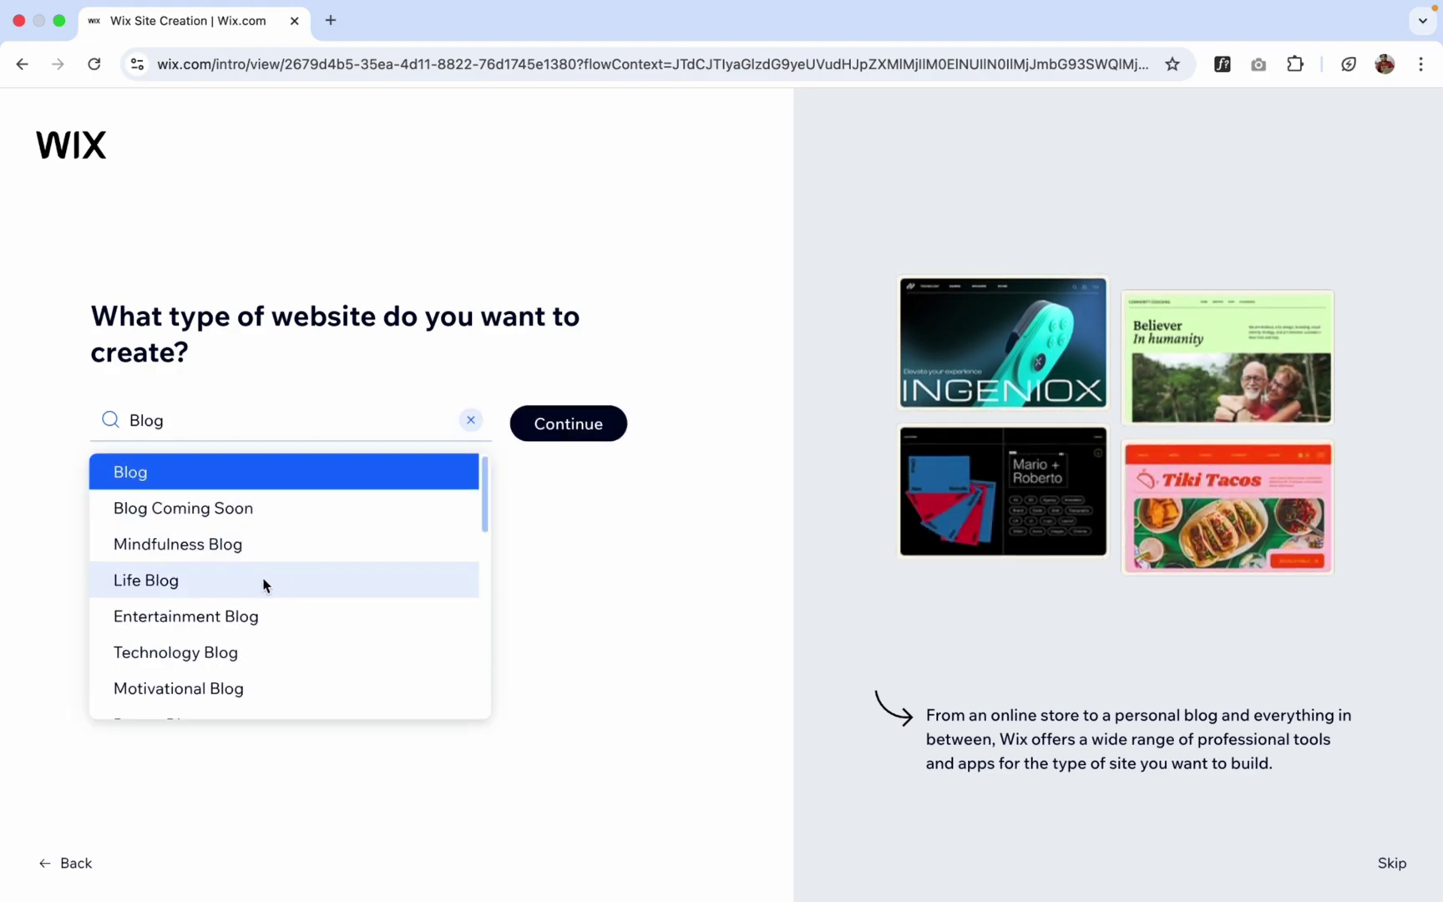
pyautogui.click(264, 582)
pyautogui.click(568, 429)
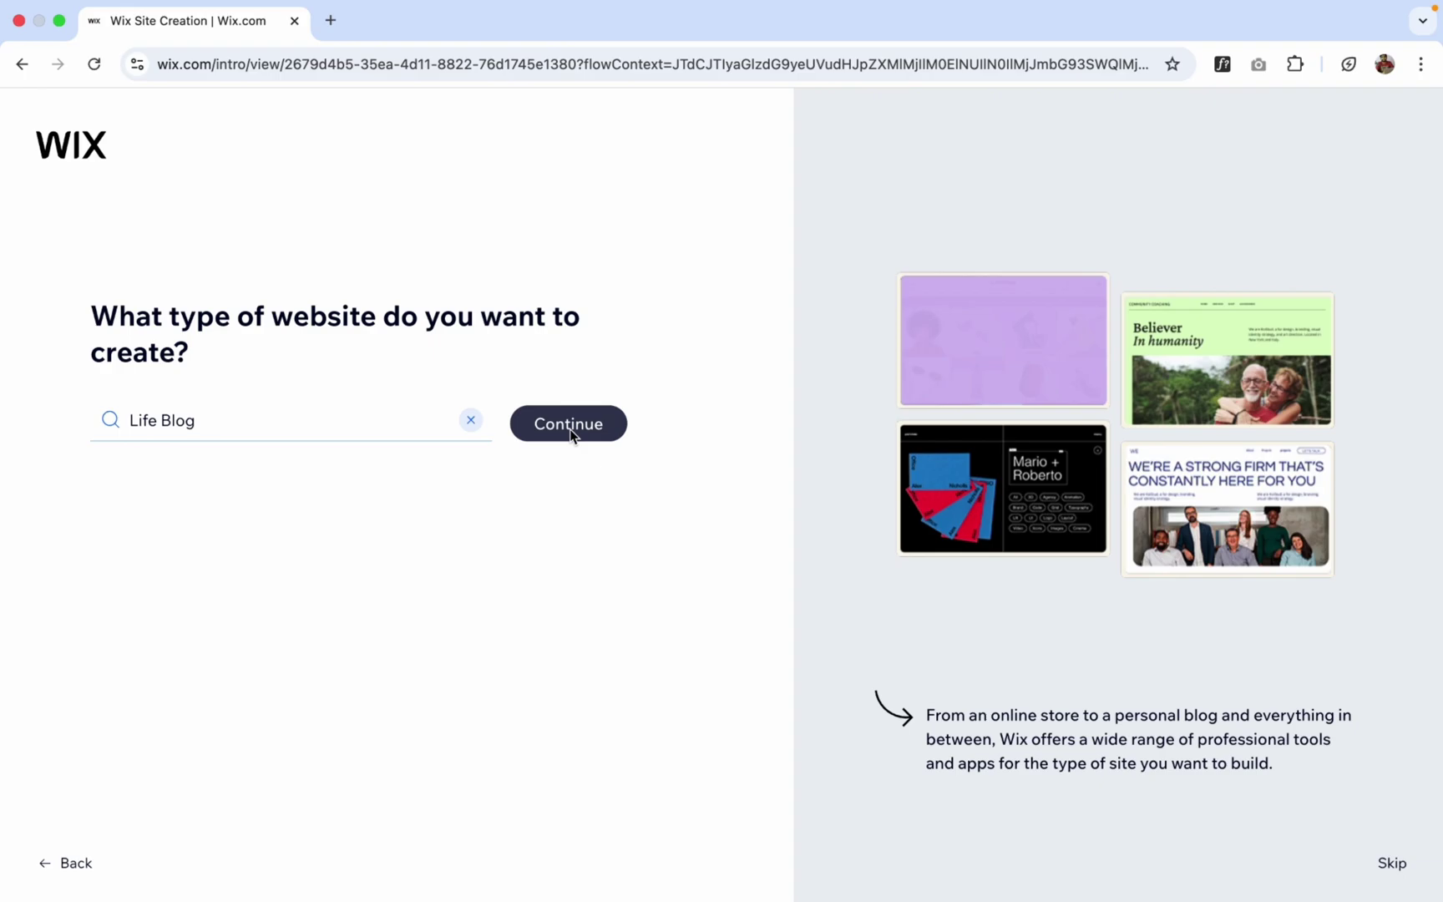
pyautogui.click(569, 428)
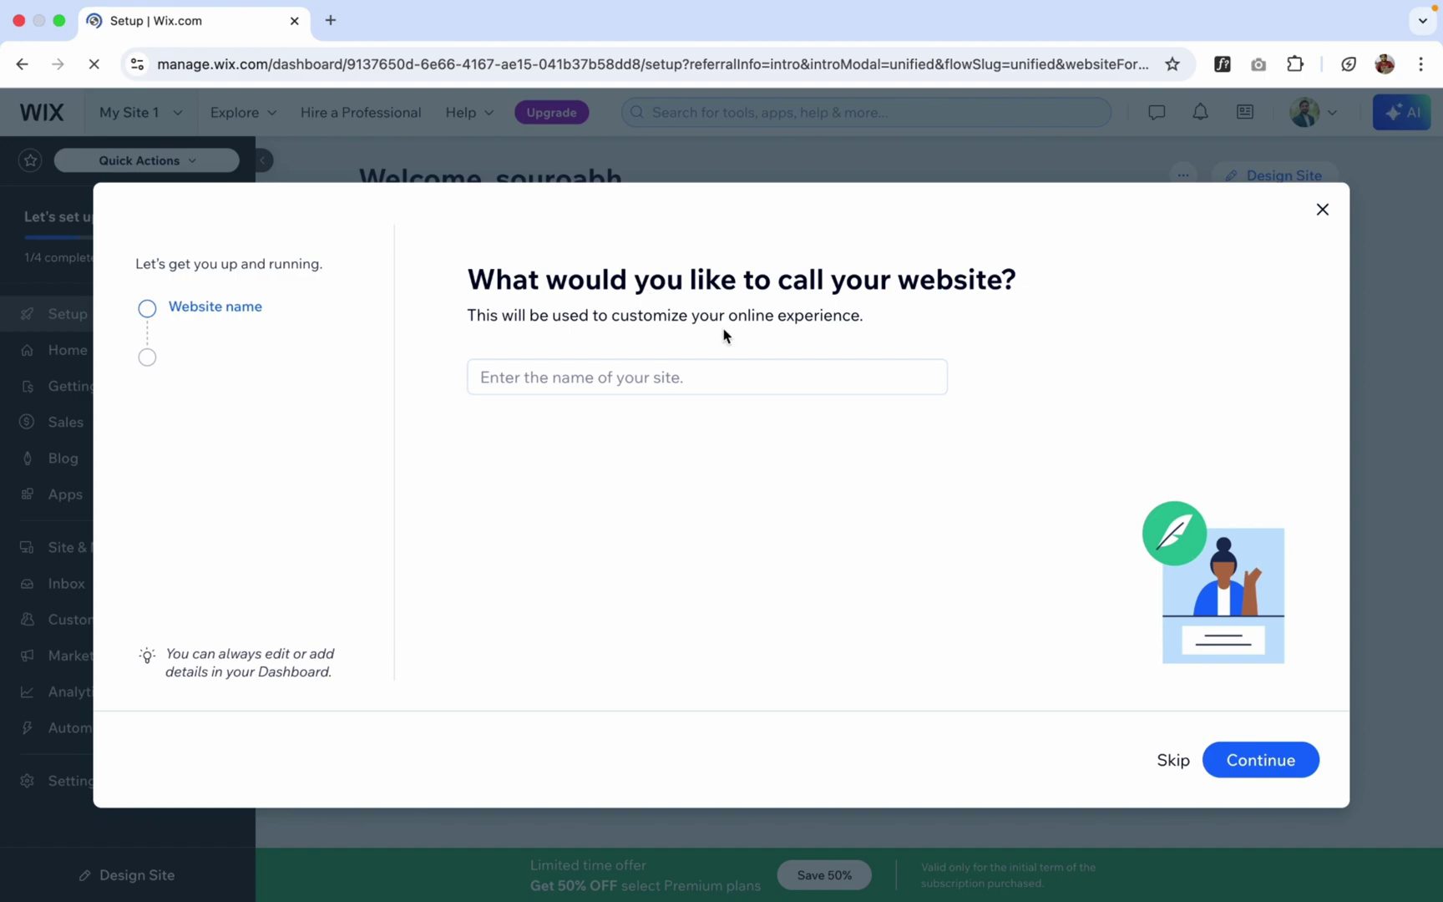
# Step: Name the website 's' and confirm the name
pyautogui.click(748, 372)
pyautogui.write('souroabh')
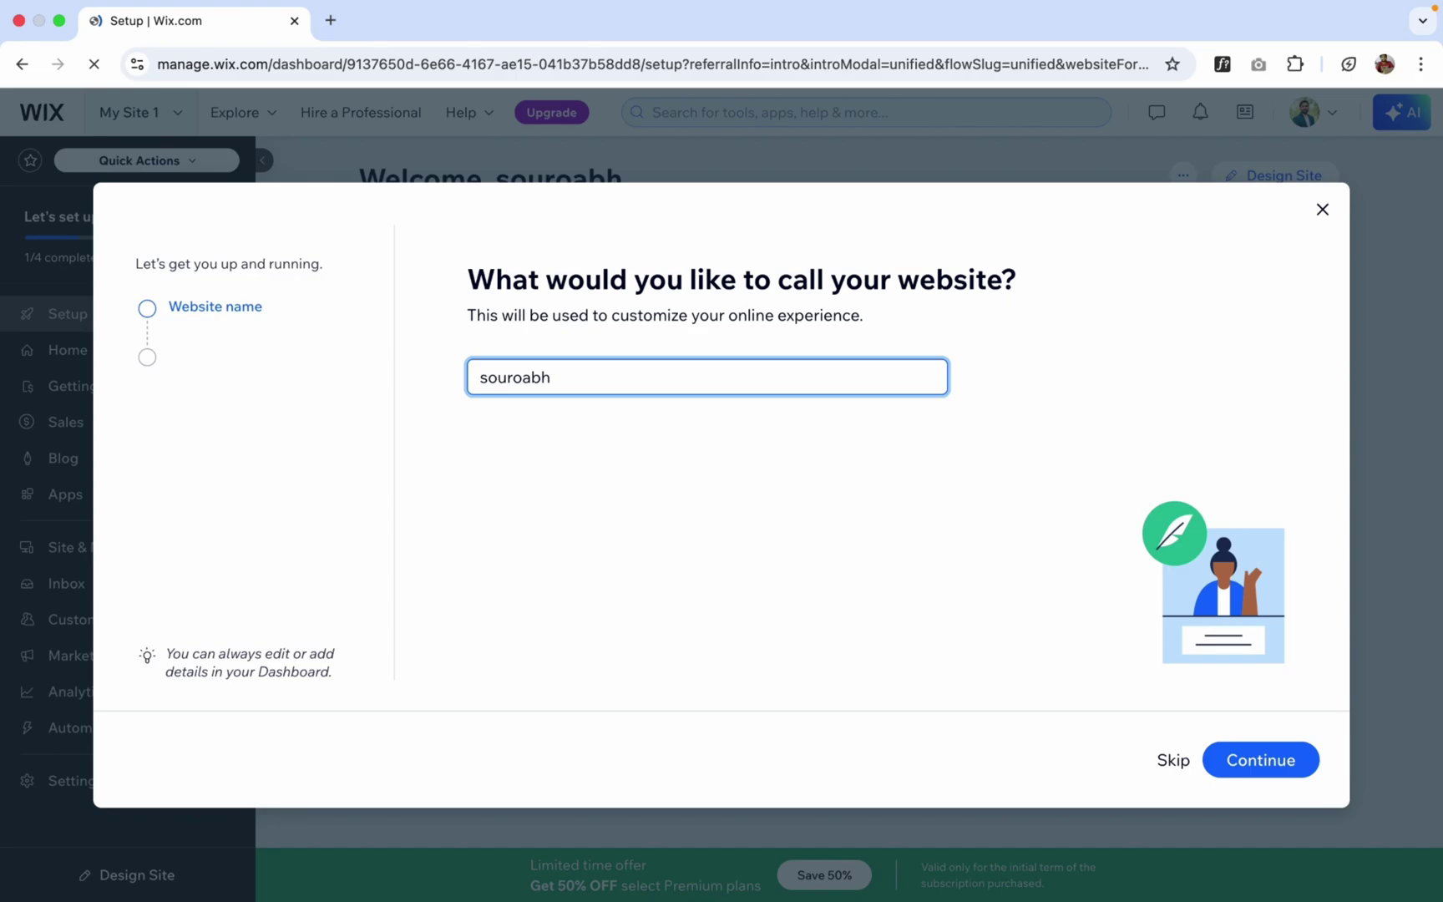
pyautogui.click(1259, 760)
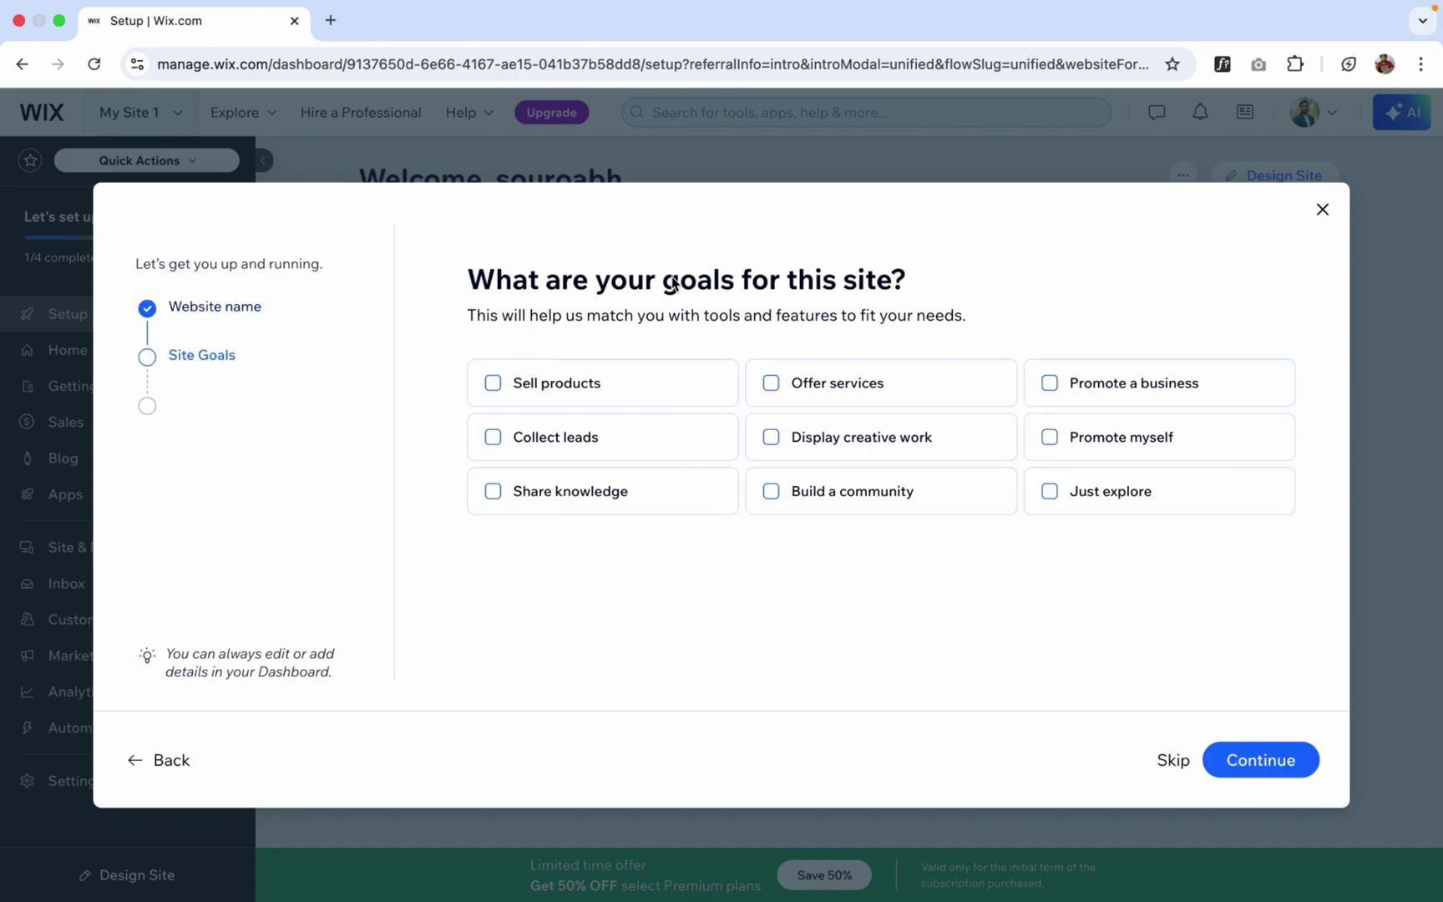
# Step: Choose Share knowledge as the site goal, keep the suggested apps, and reach the dashboard
pyautogui.click(589, 509)
pyautogui.click(1257, 764)
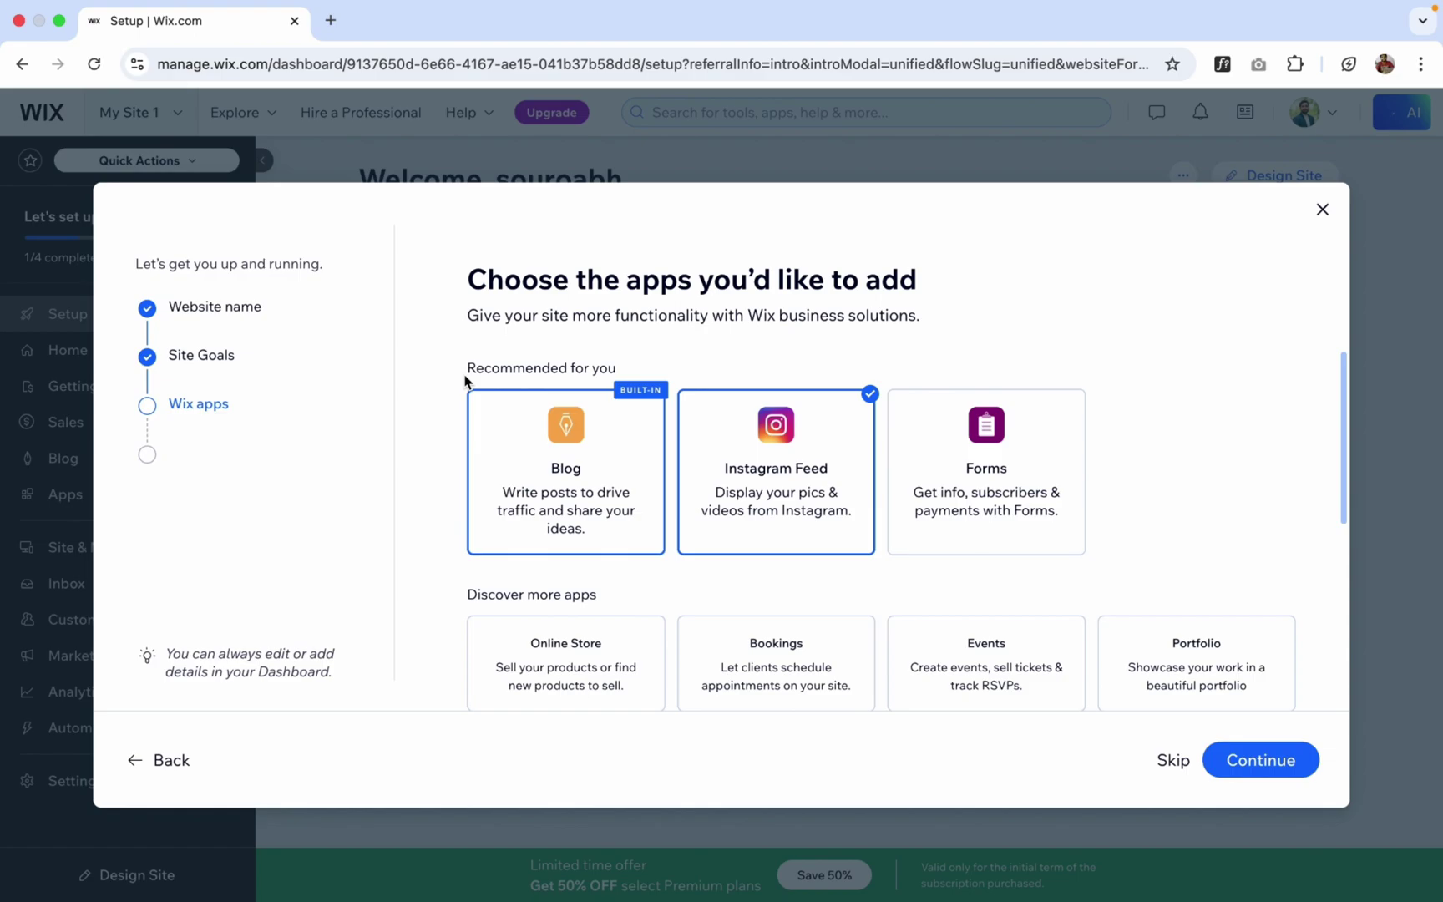
pyautogui.scroll(-2, 455, 392)
pyautogui.scroll(1, 446, 405)
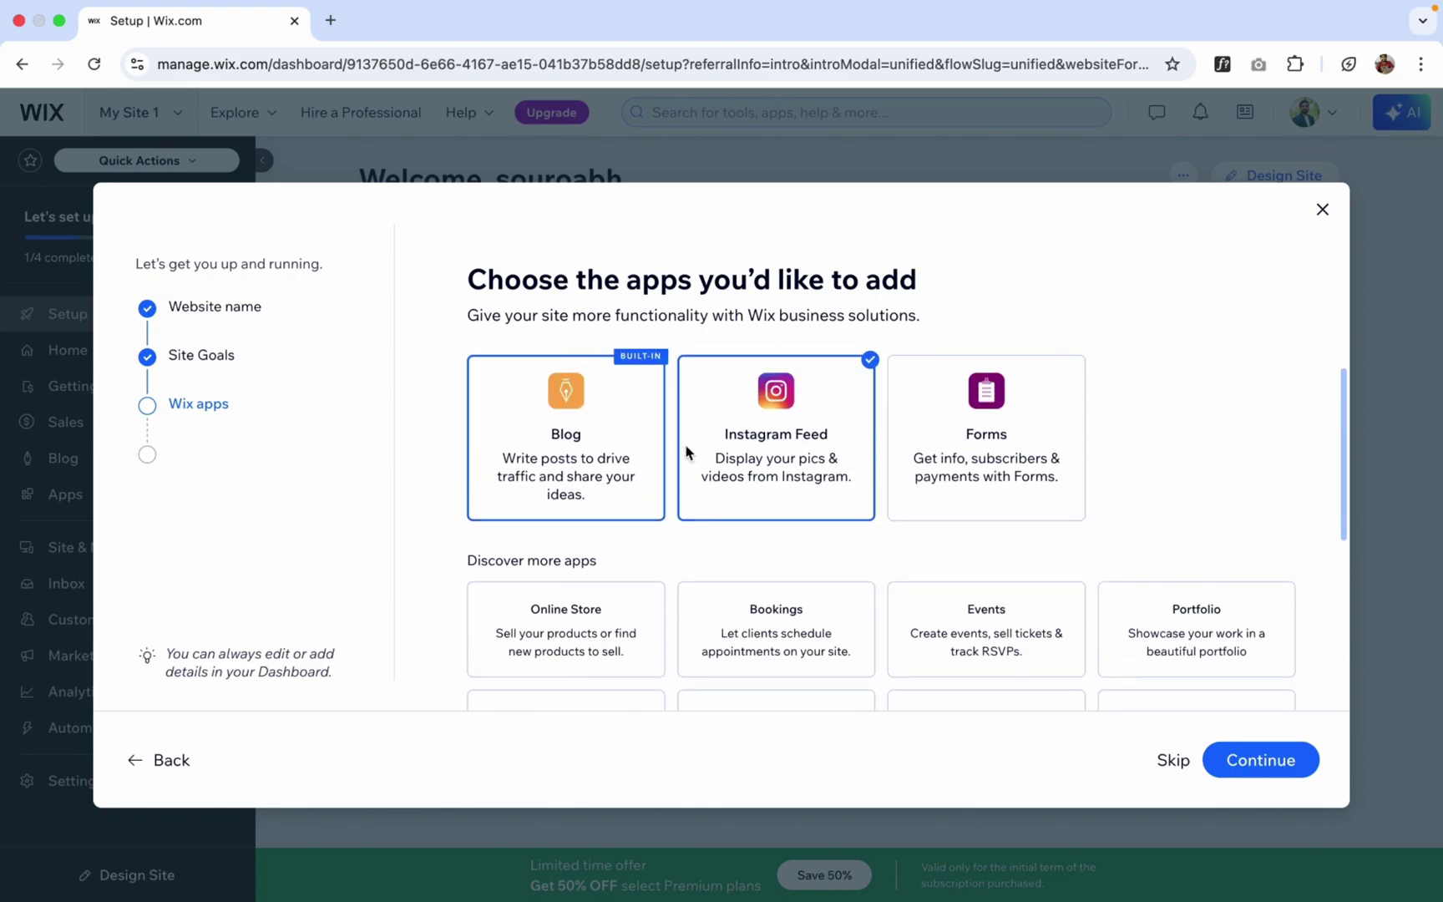
pyautogui.scroll(-3, 804, 474)
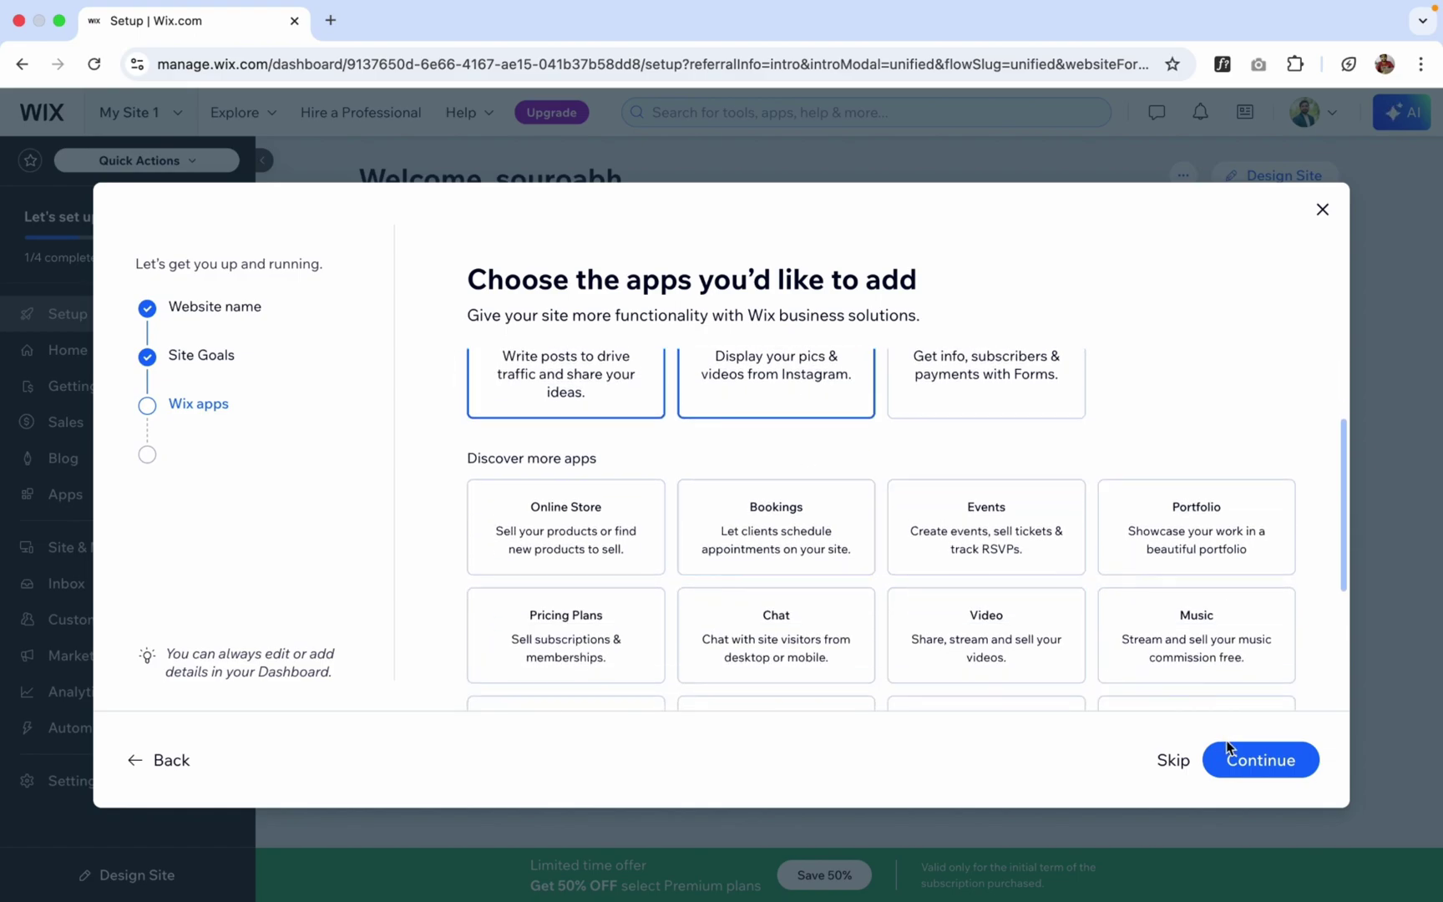
pyautogui.click(1260, 764)
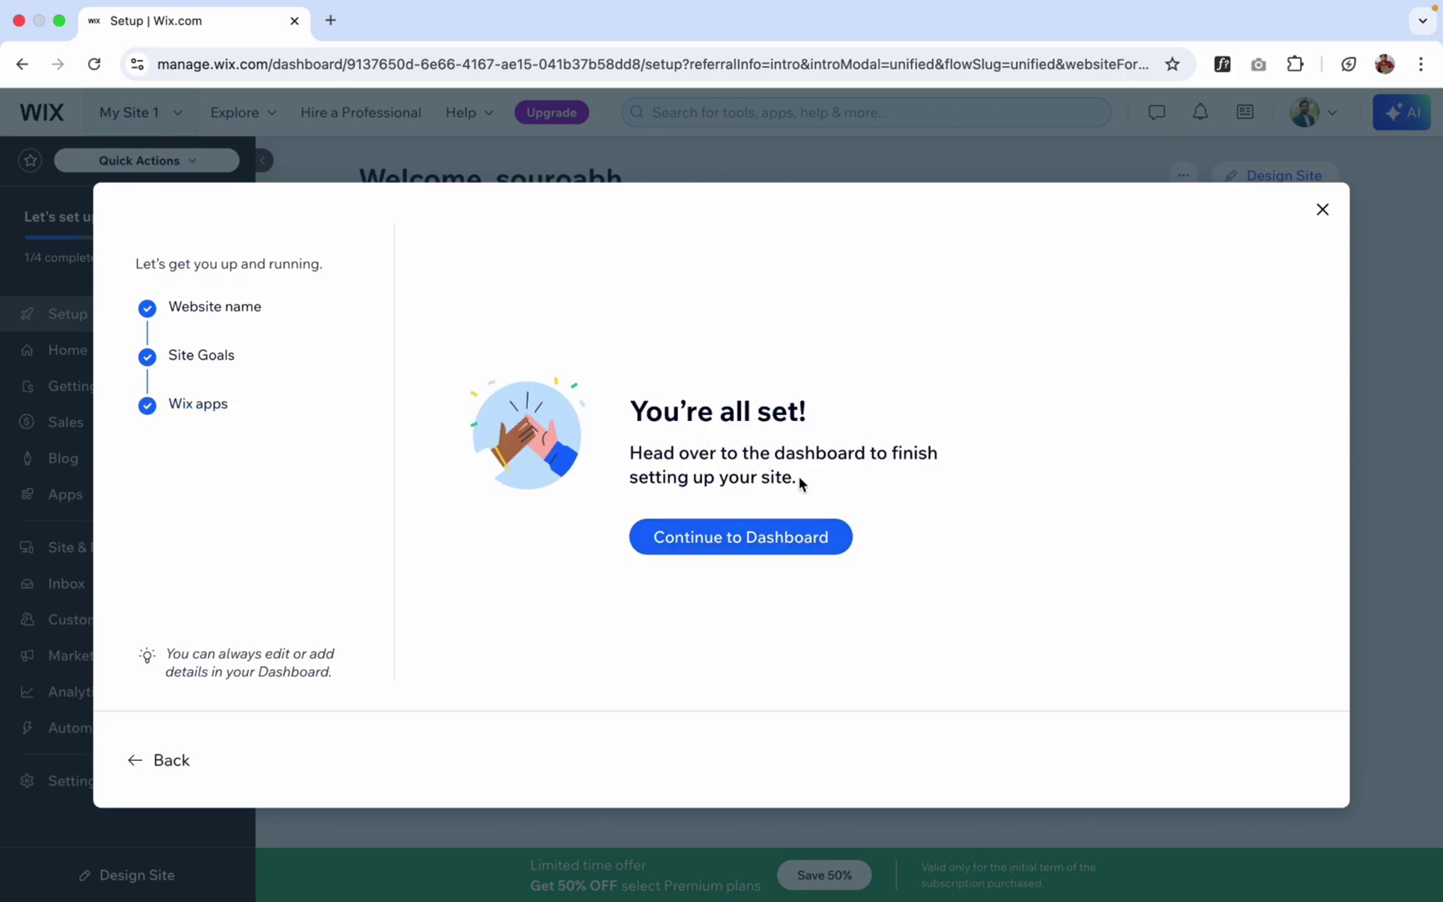
pyautogui.click(716, 551)
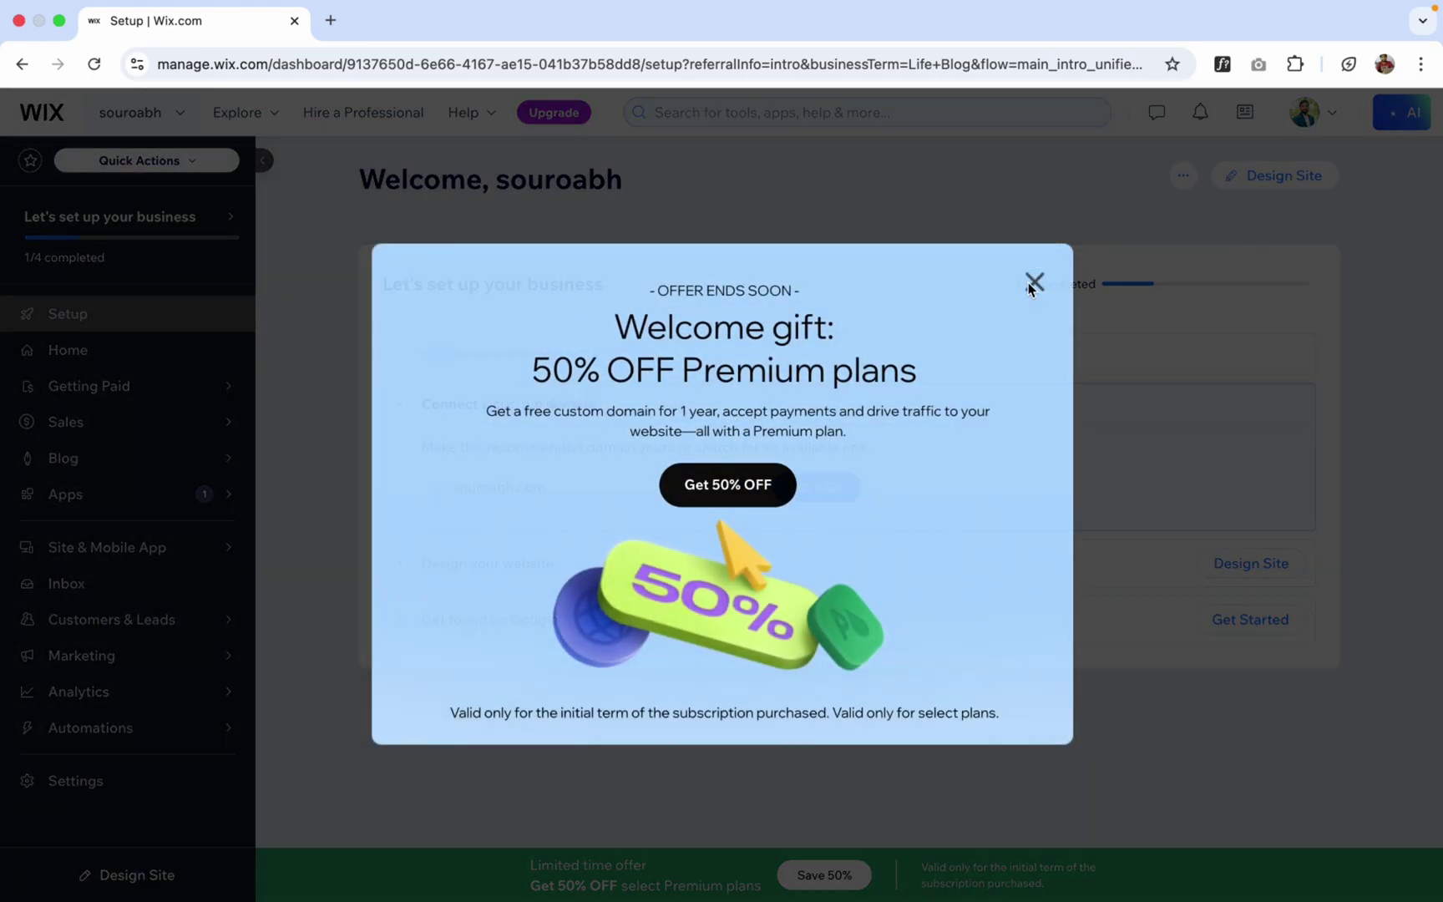
# Step: Close the 50% off Premium offer and check the recommended custom domain is available
pyautogui.click(1032, 282)
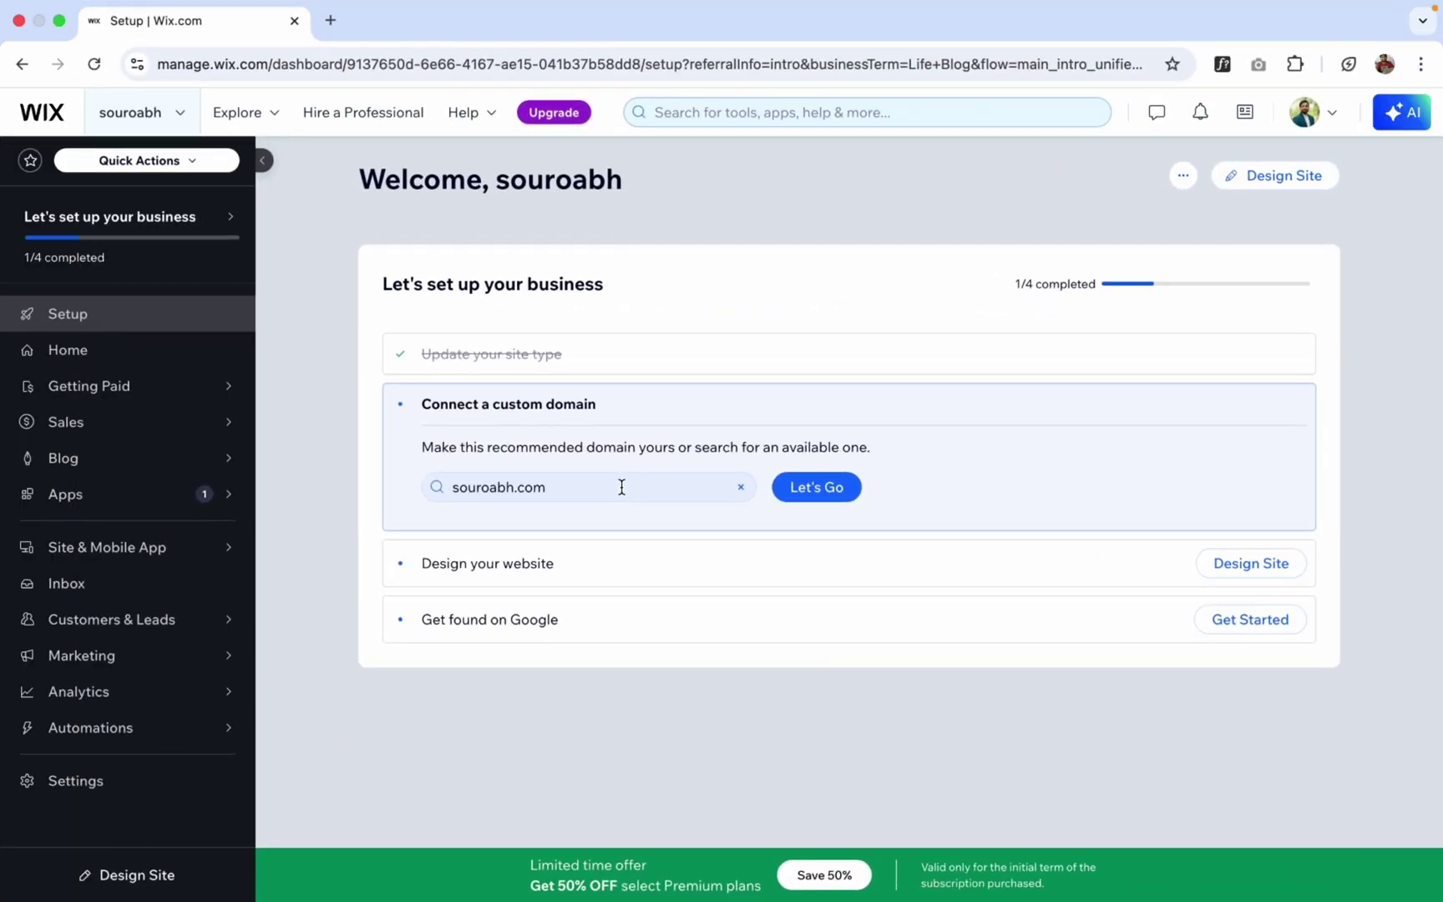
pyautogui.click(831, 497)
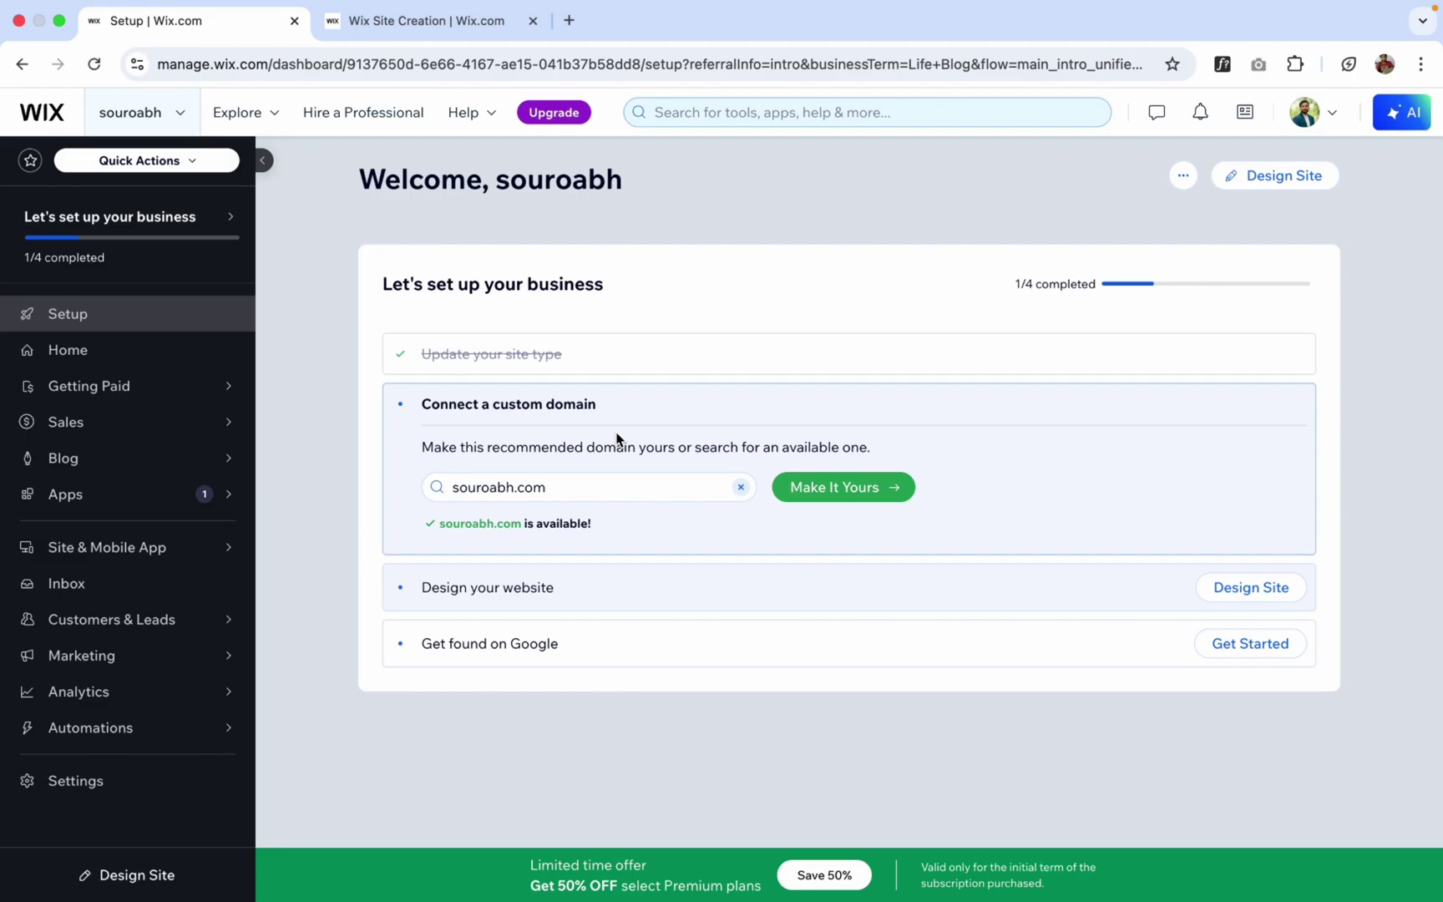
# Step: Generate an AI Journey of Self-Discovery life-blog design, accept it, and open the editor
pyautogui.click(368, 24)
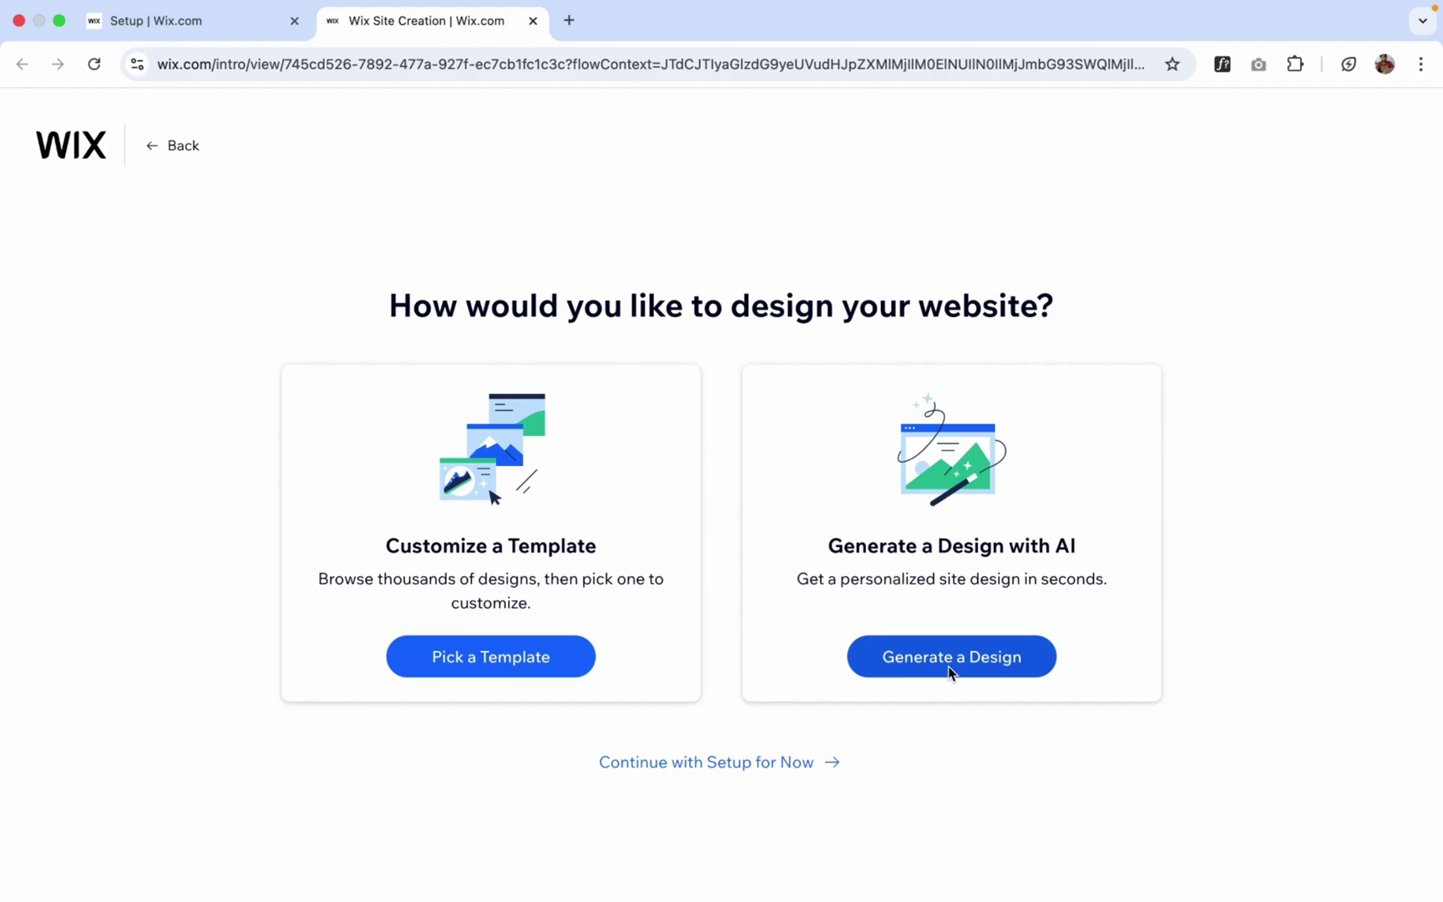
pyautogui.click(949, 668)
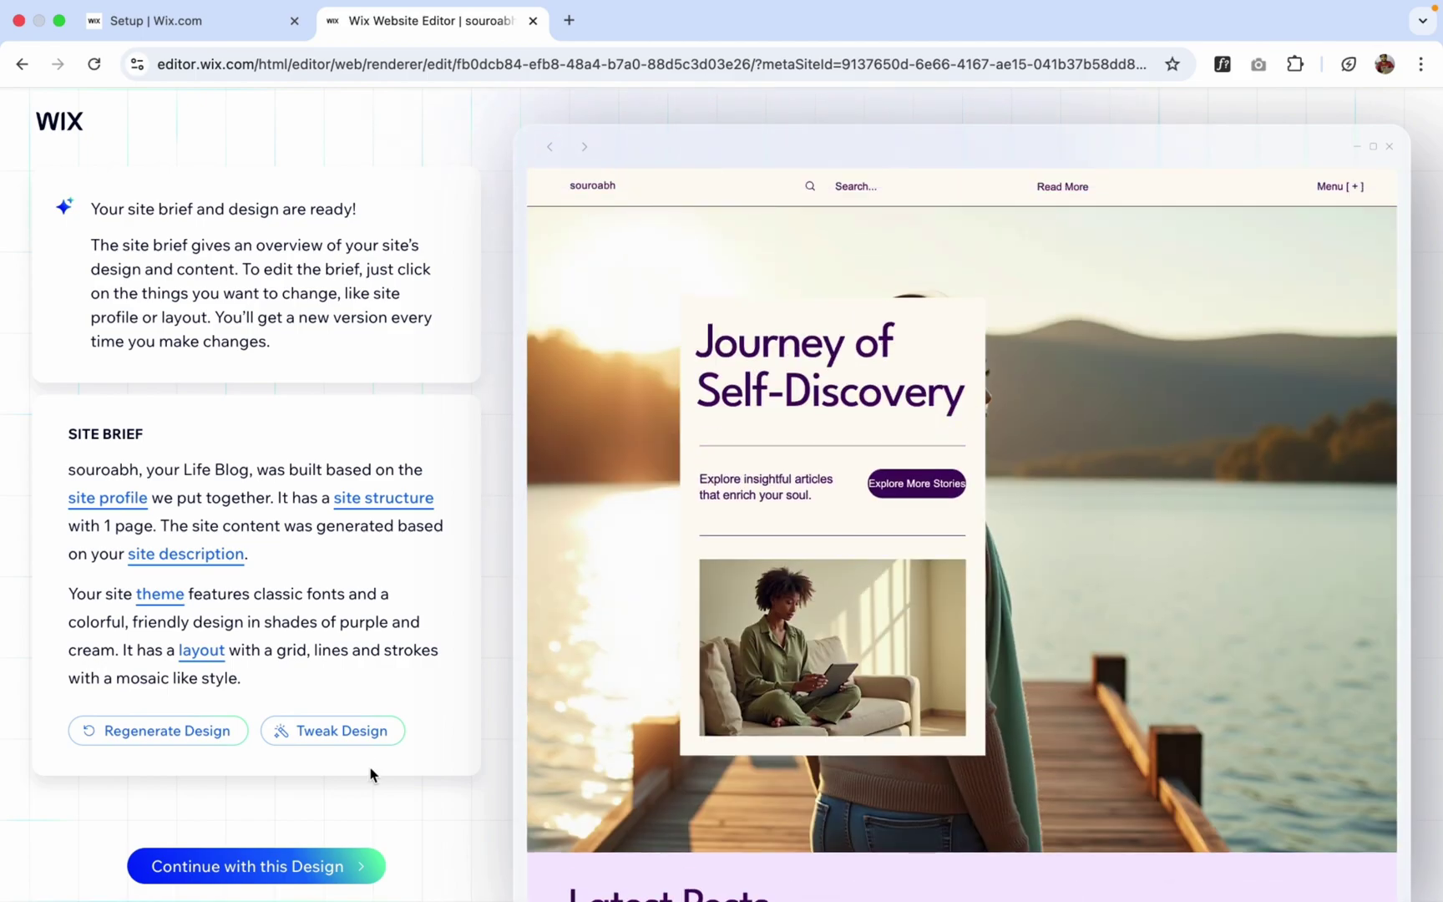
pyautogui.click(318, 876)
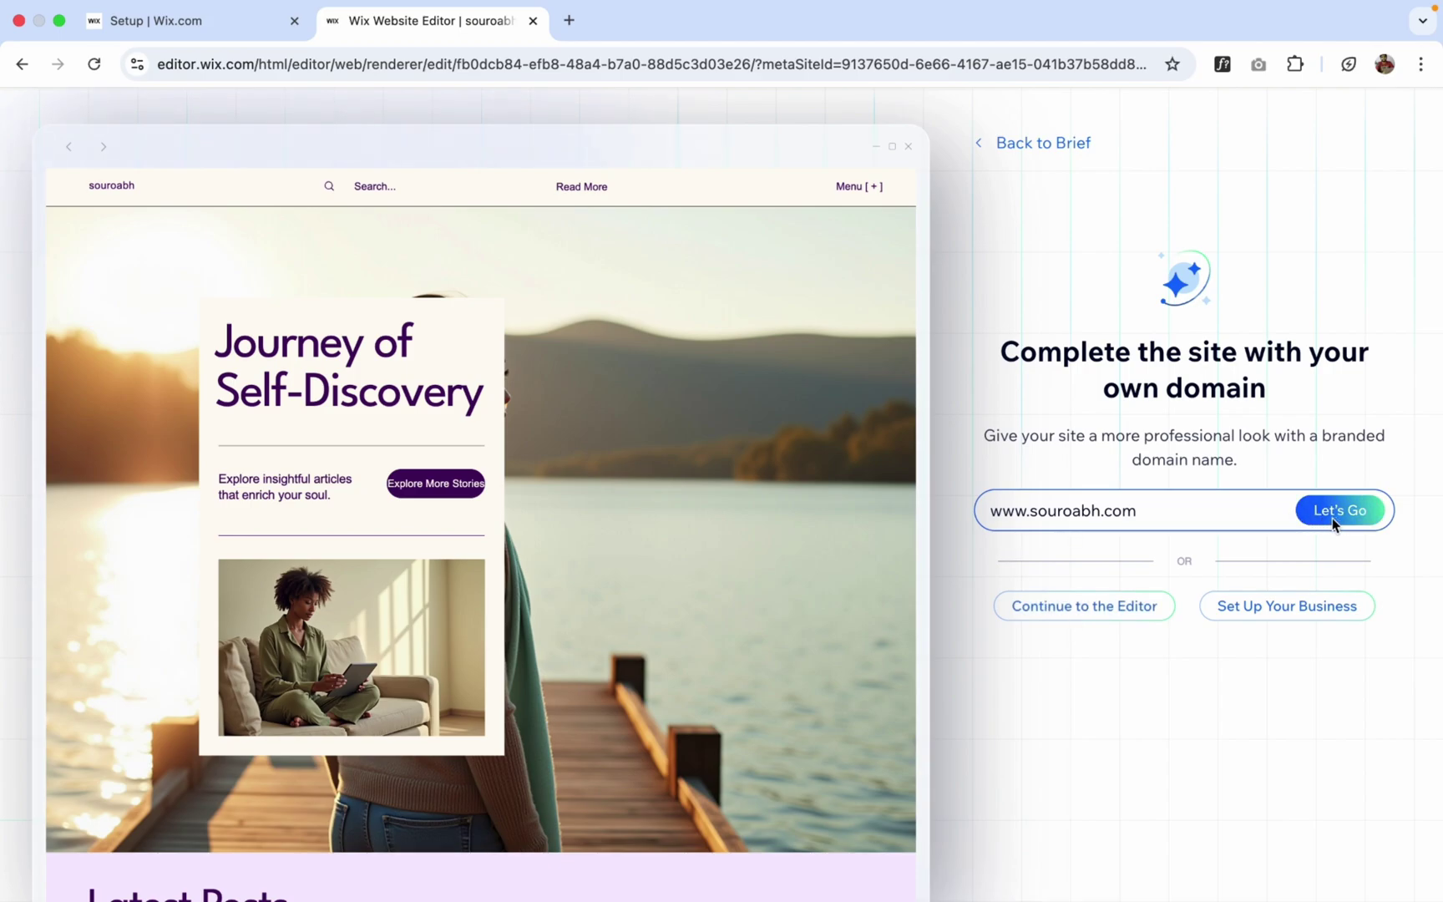
pyautogui.click(1087, 609)
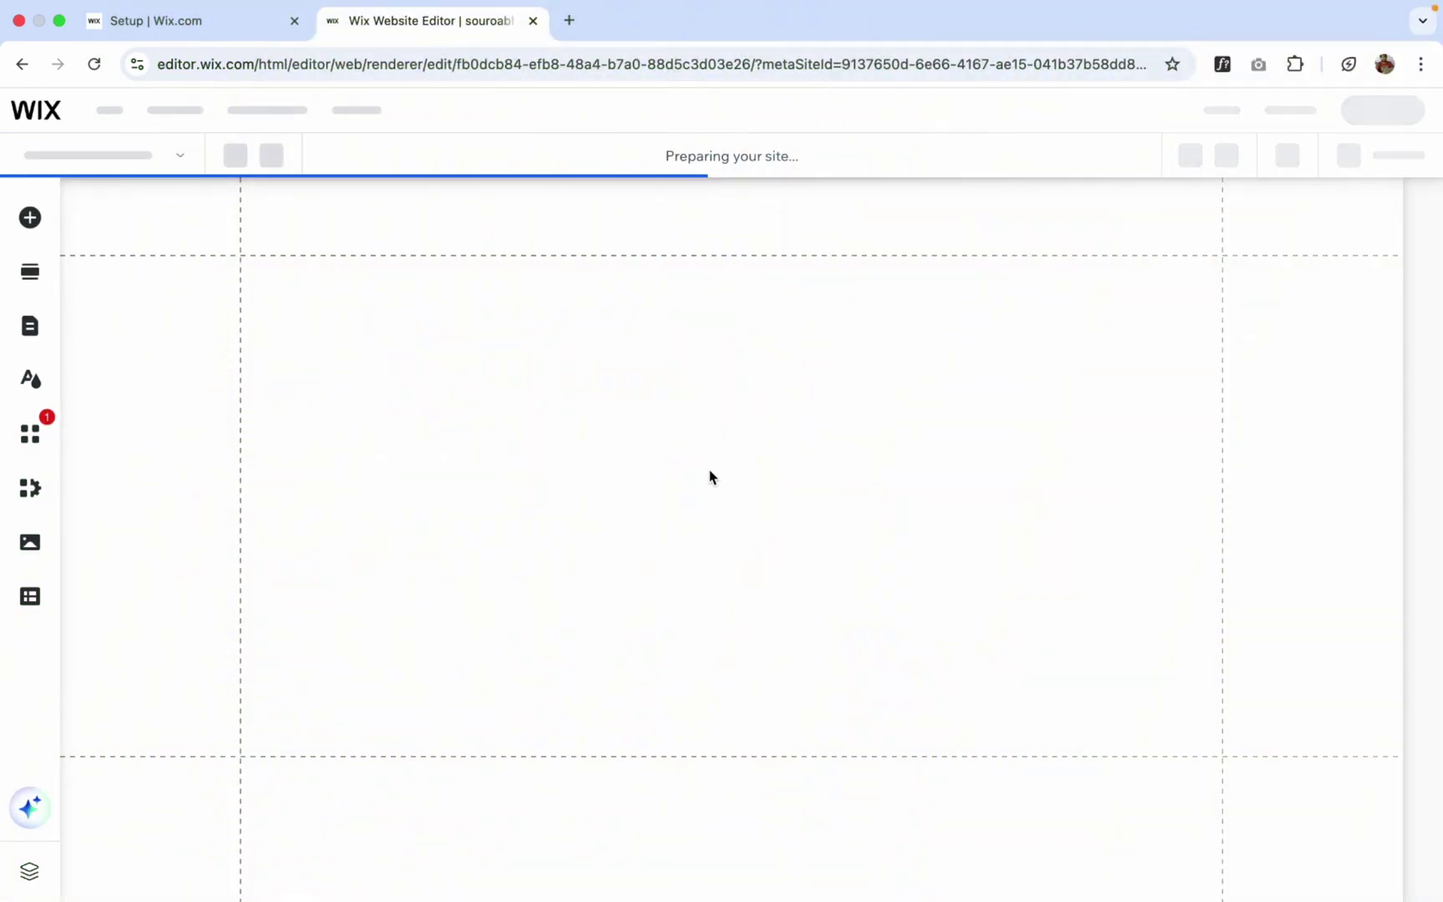
# Step: In the footer, replace the phone number with the owner's number and edit the email line
pyautogui.scroll(-4, 709, 476)
pyautogui.scroll(-20, 709, 471)
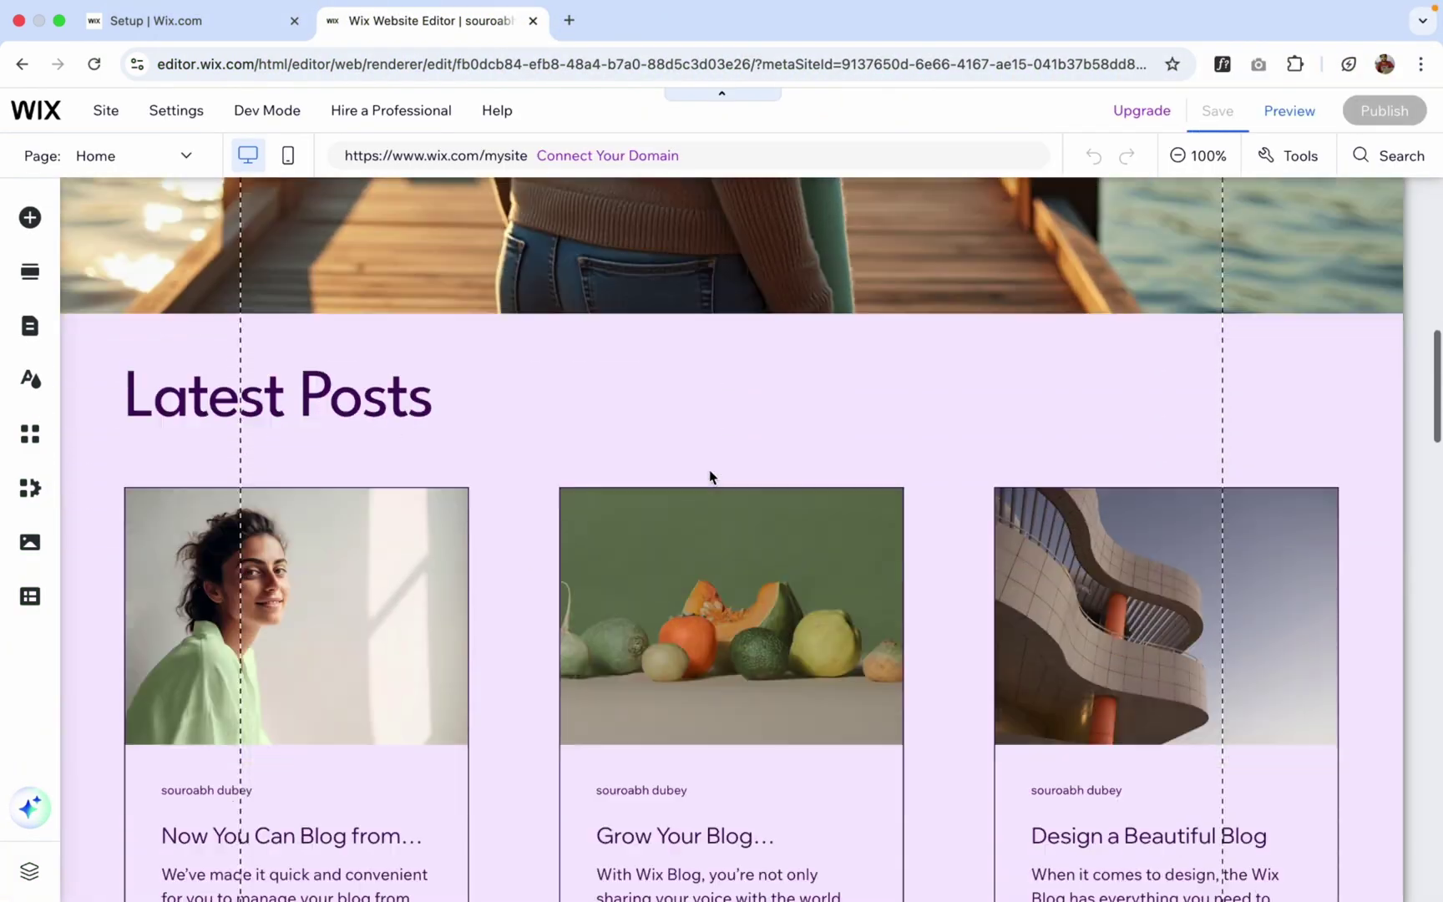
pyautogui.scroll(-15, 709, 472)
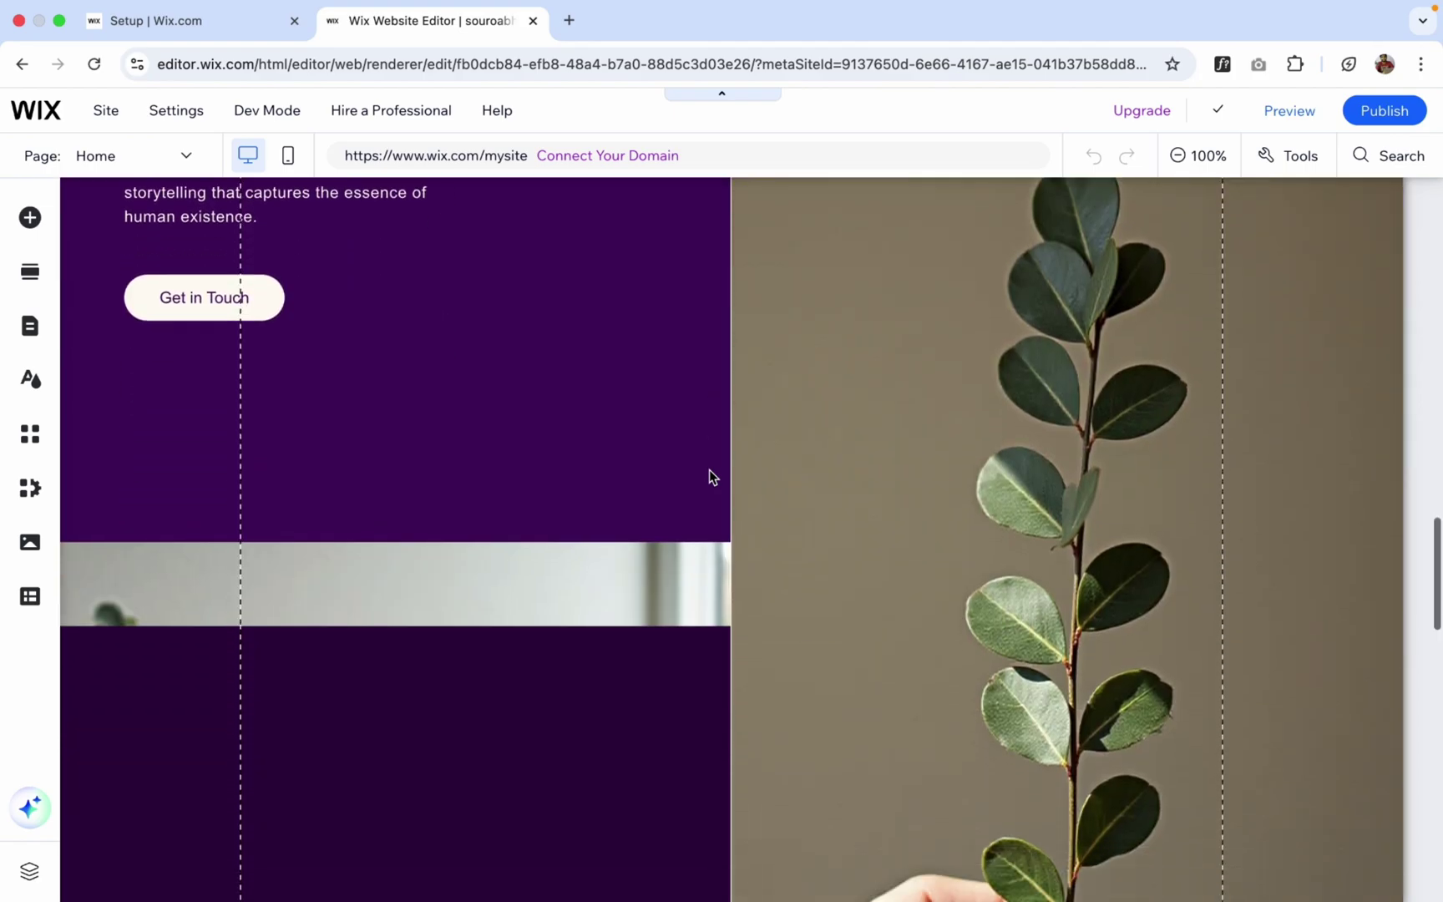
pyautogui.scroll(5, 709, 471)
pyautogui.scroll(-10, 709, 476)
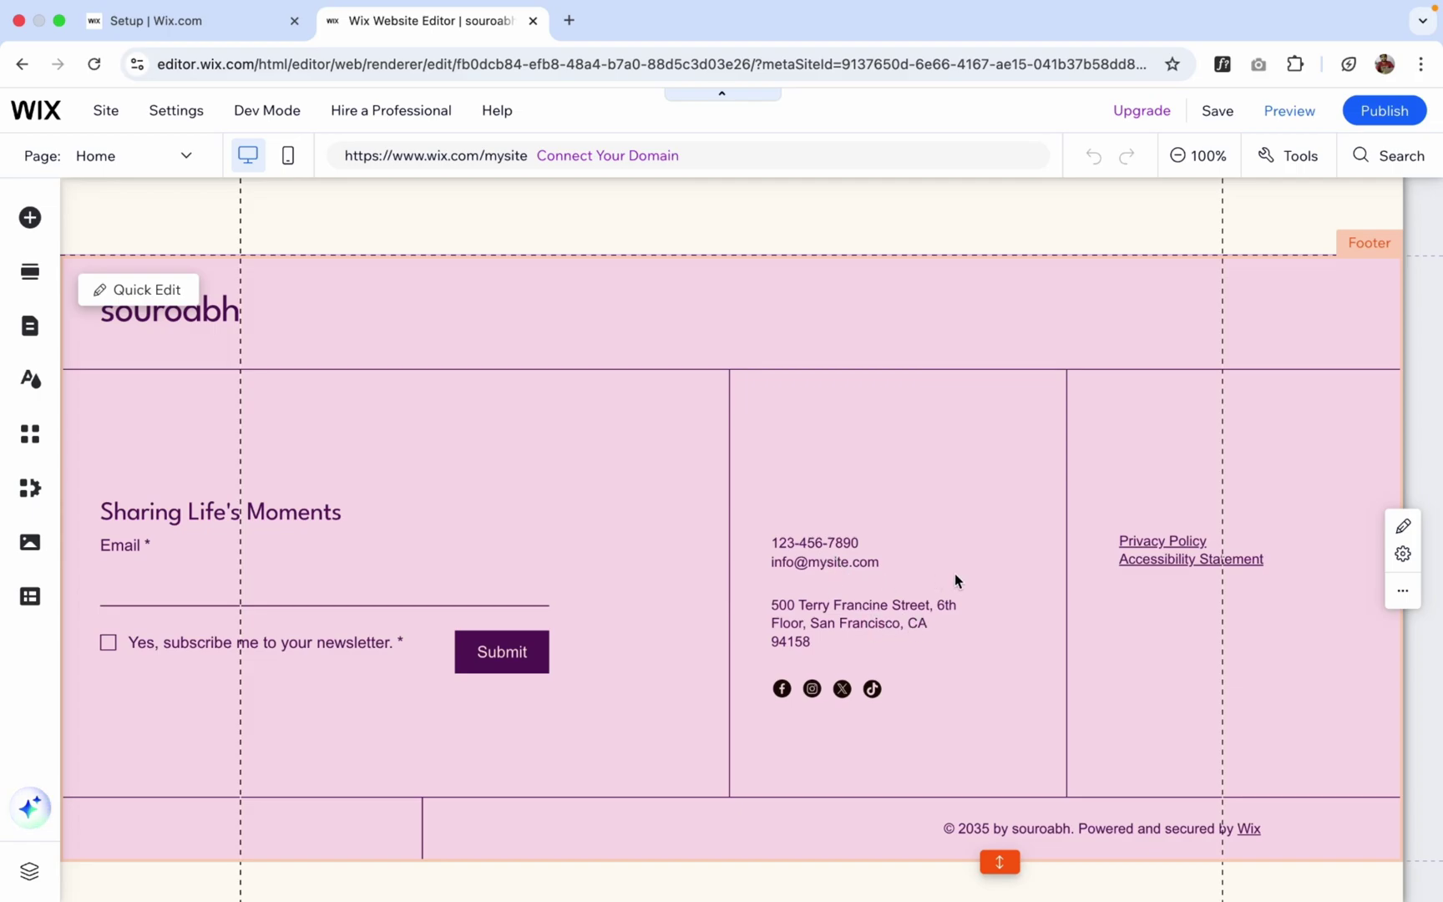
pyautogui.click(877, 592)
pyautogui.click(861, 546)
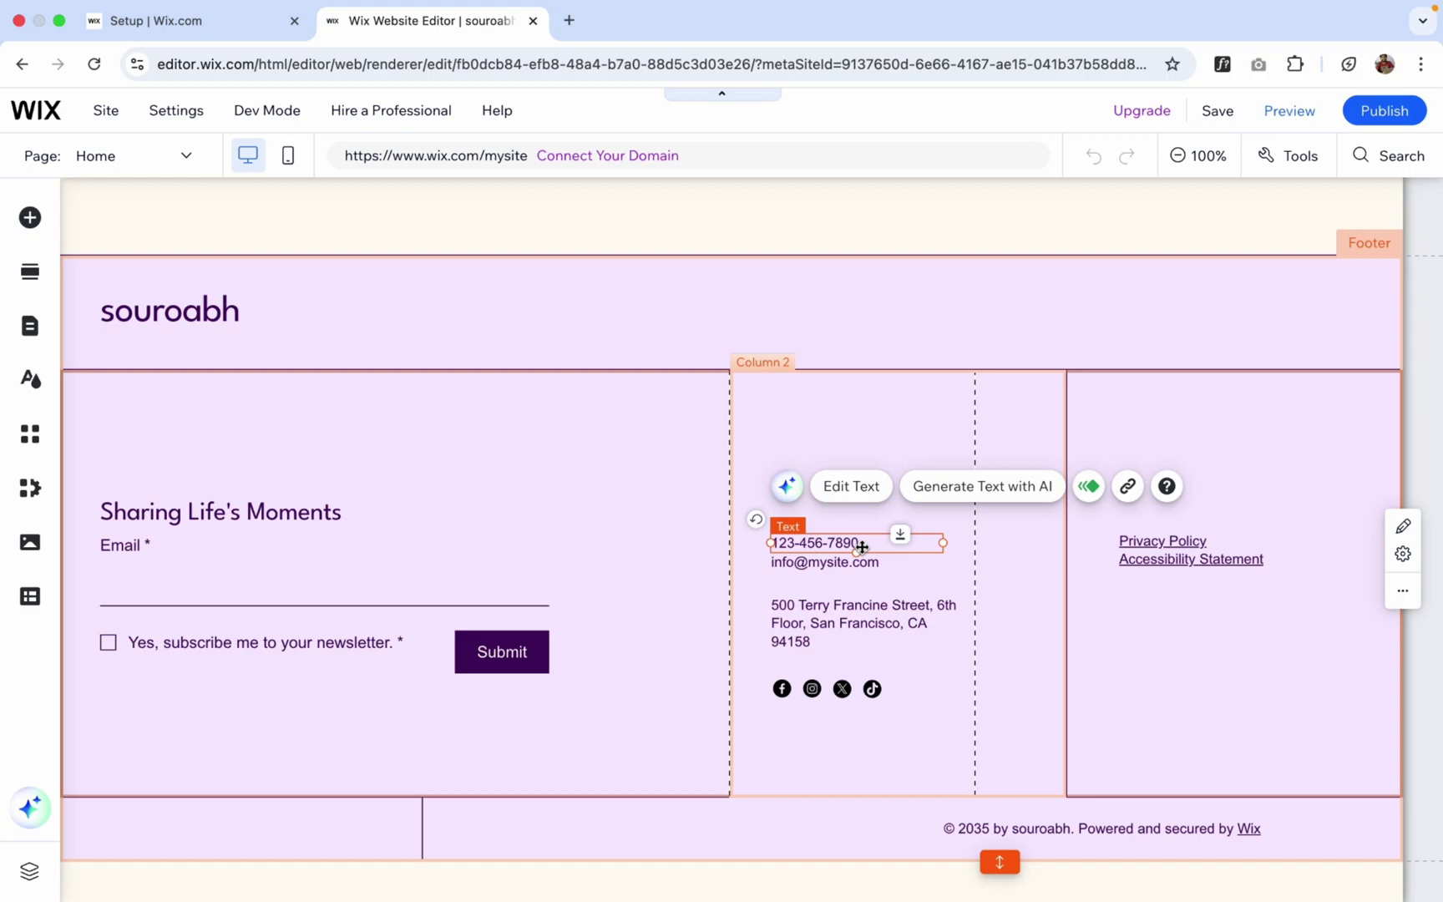
pyautogui.doubleClick(860, 544)
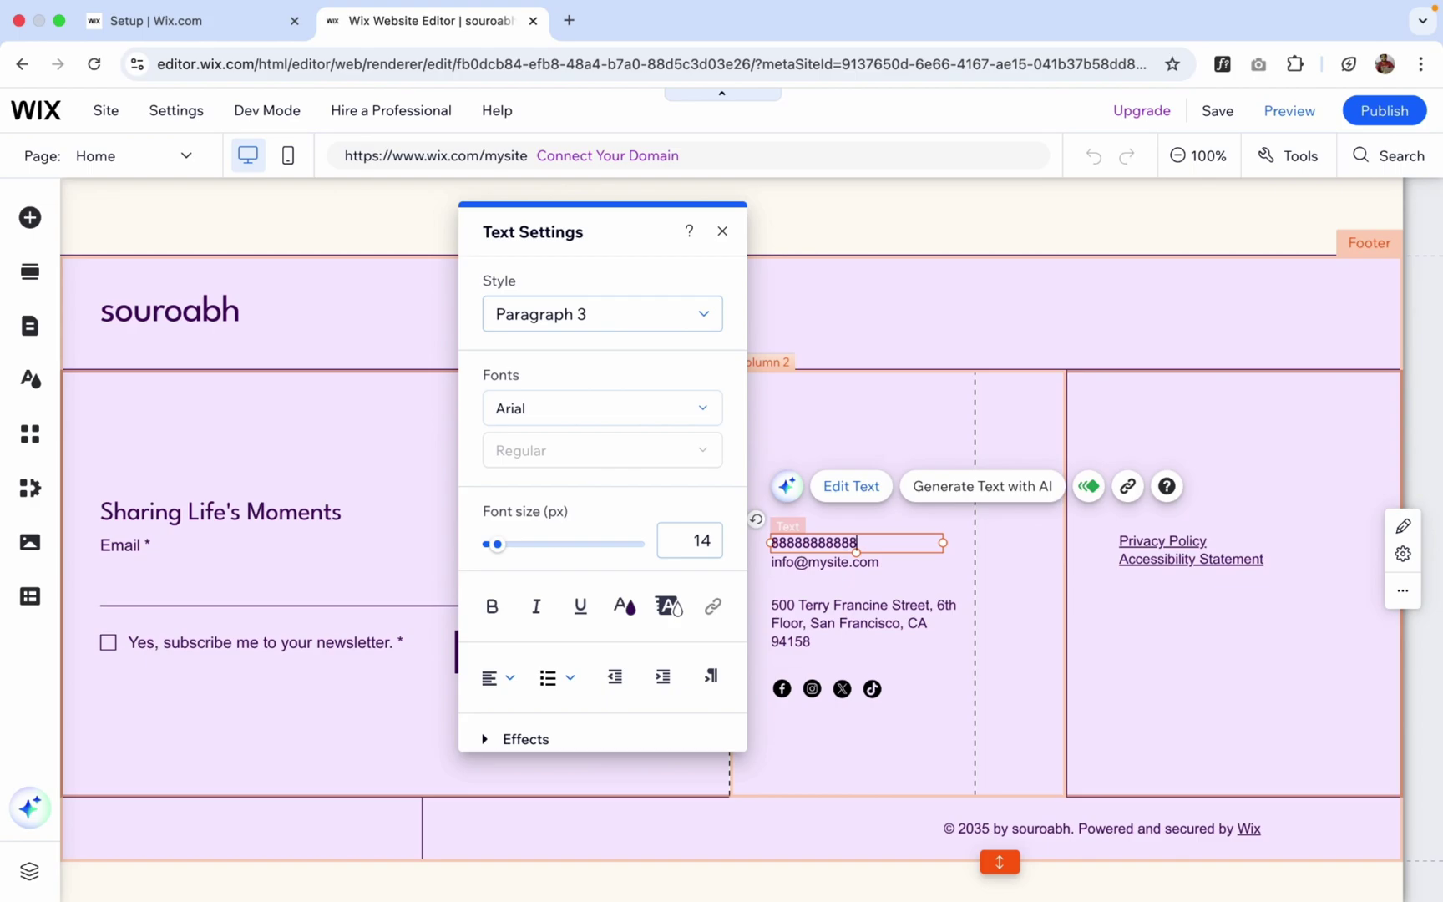
pyautogui.tripleClick(897, 562)
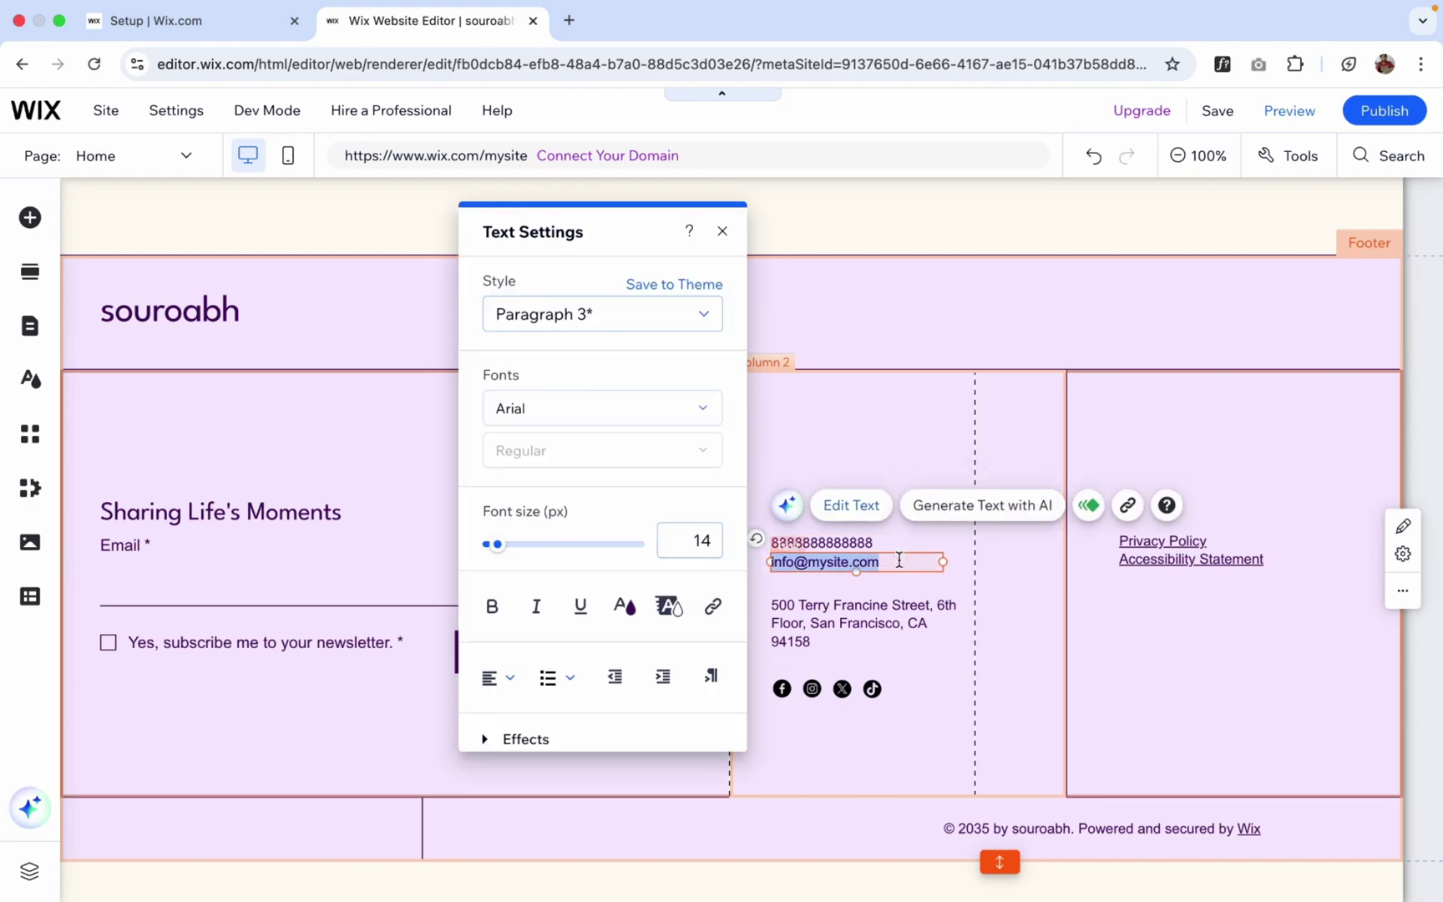
pyautogui.press('Right')
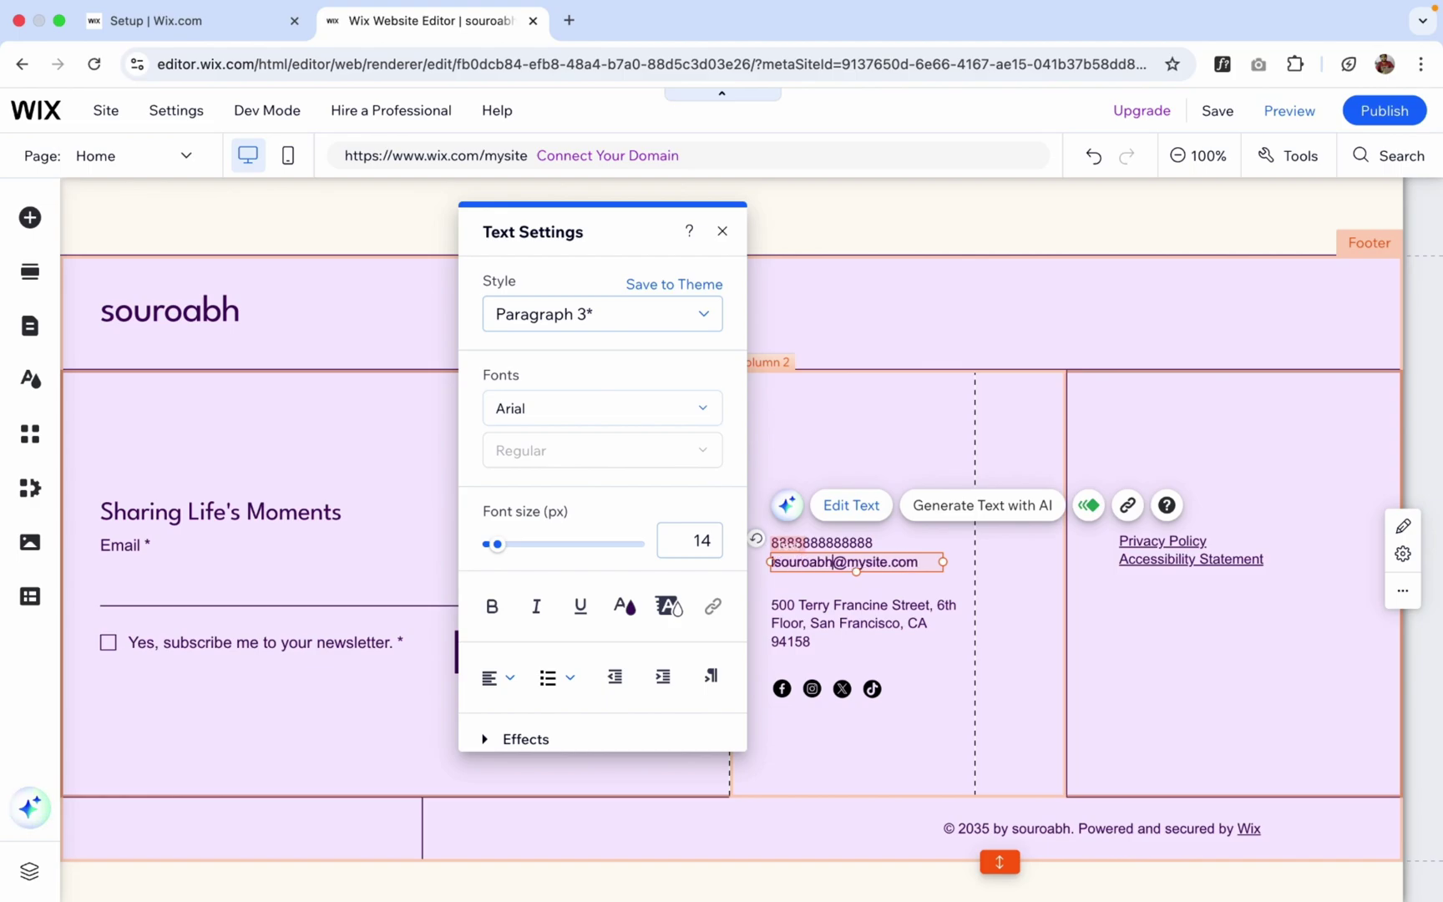
pyautogui.click(921, 622)
# Step: Change the Instagram section heading from 'Follow Us' to 'Connect Us'
pyautogui.scroll(20, 744, 467)
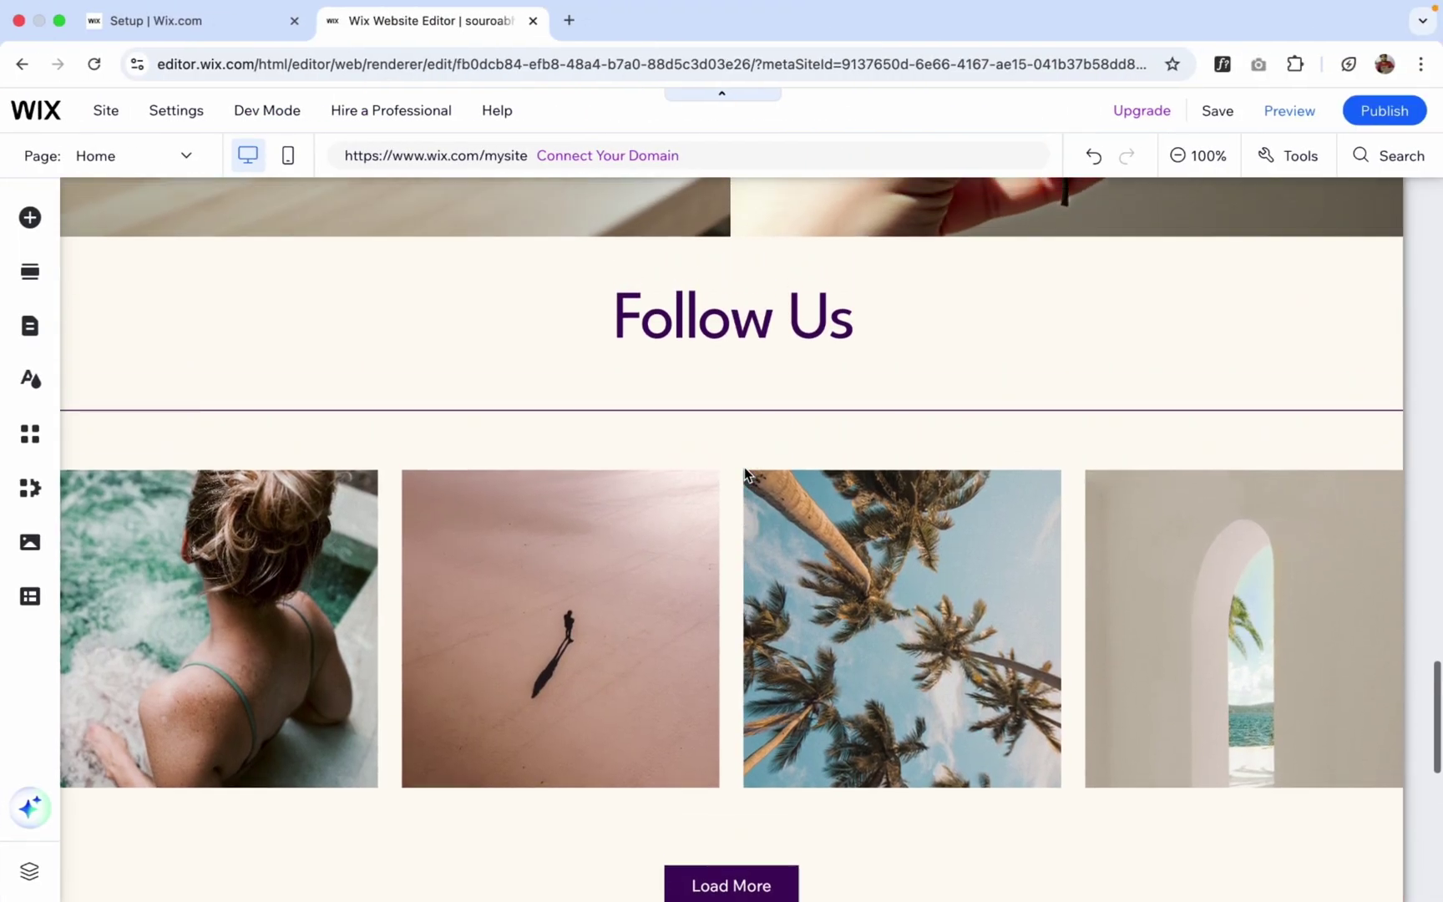
pyautogui.scroll(-6, 744, 467)
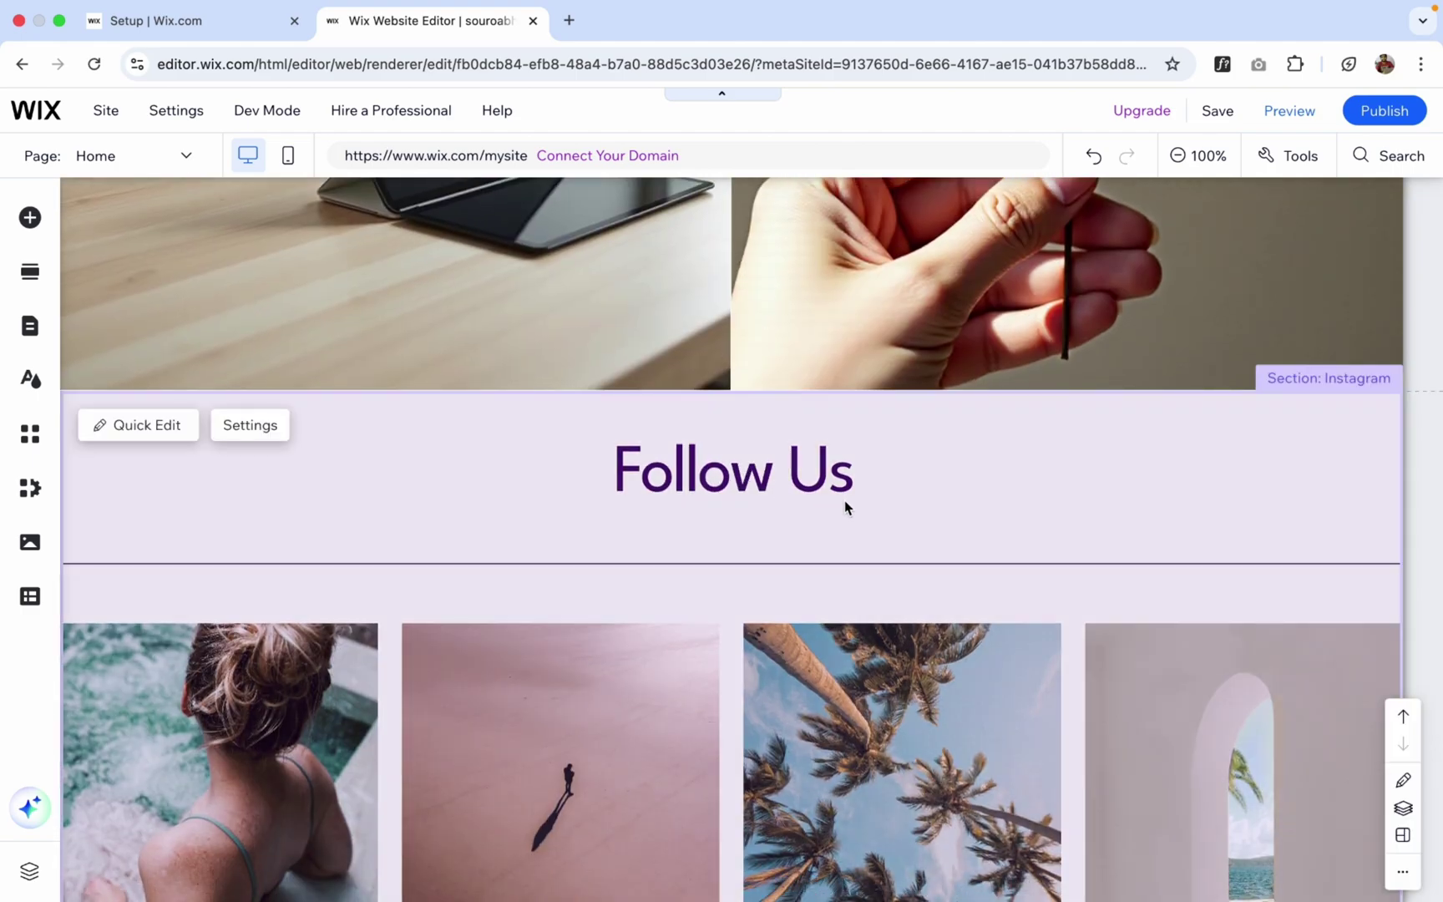
pyautogui.click(779, 448)
pyautogui.doubleClick(767, 492)
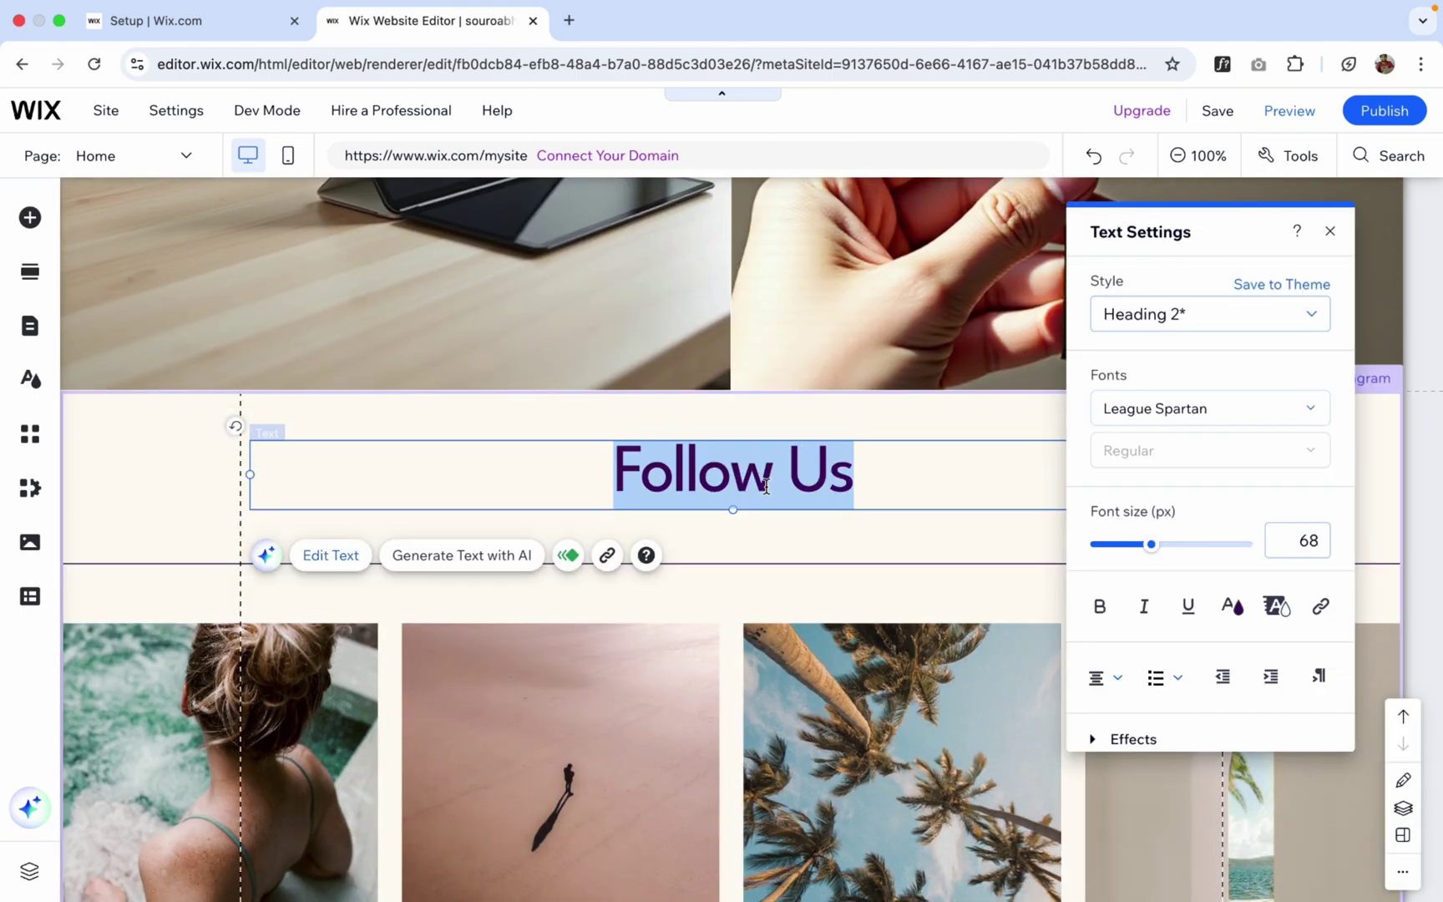
pyautogui.write('Connect Us')
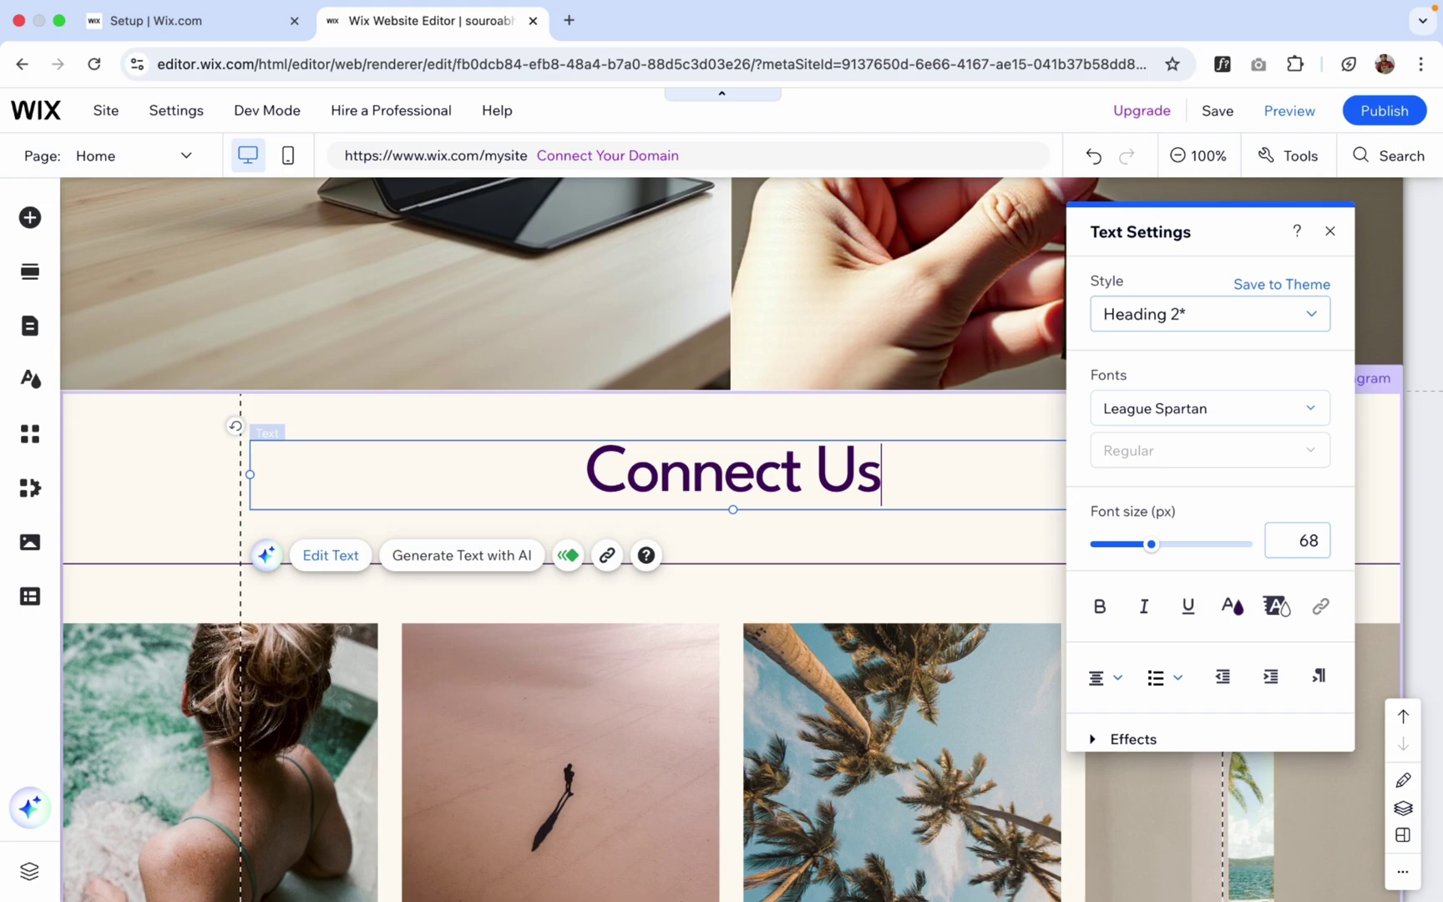
pyautogui.click(811, 604)
pyautogui.scroll(-15, 811, 605)
pyautogui.scroll(4, 811, 605)
pyautogui.scroll(15, 811, 610)
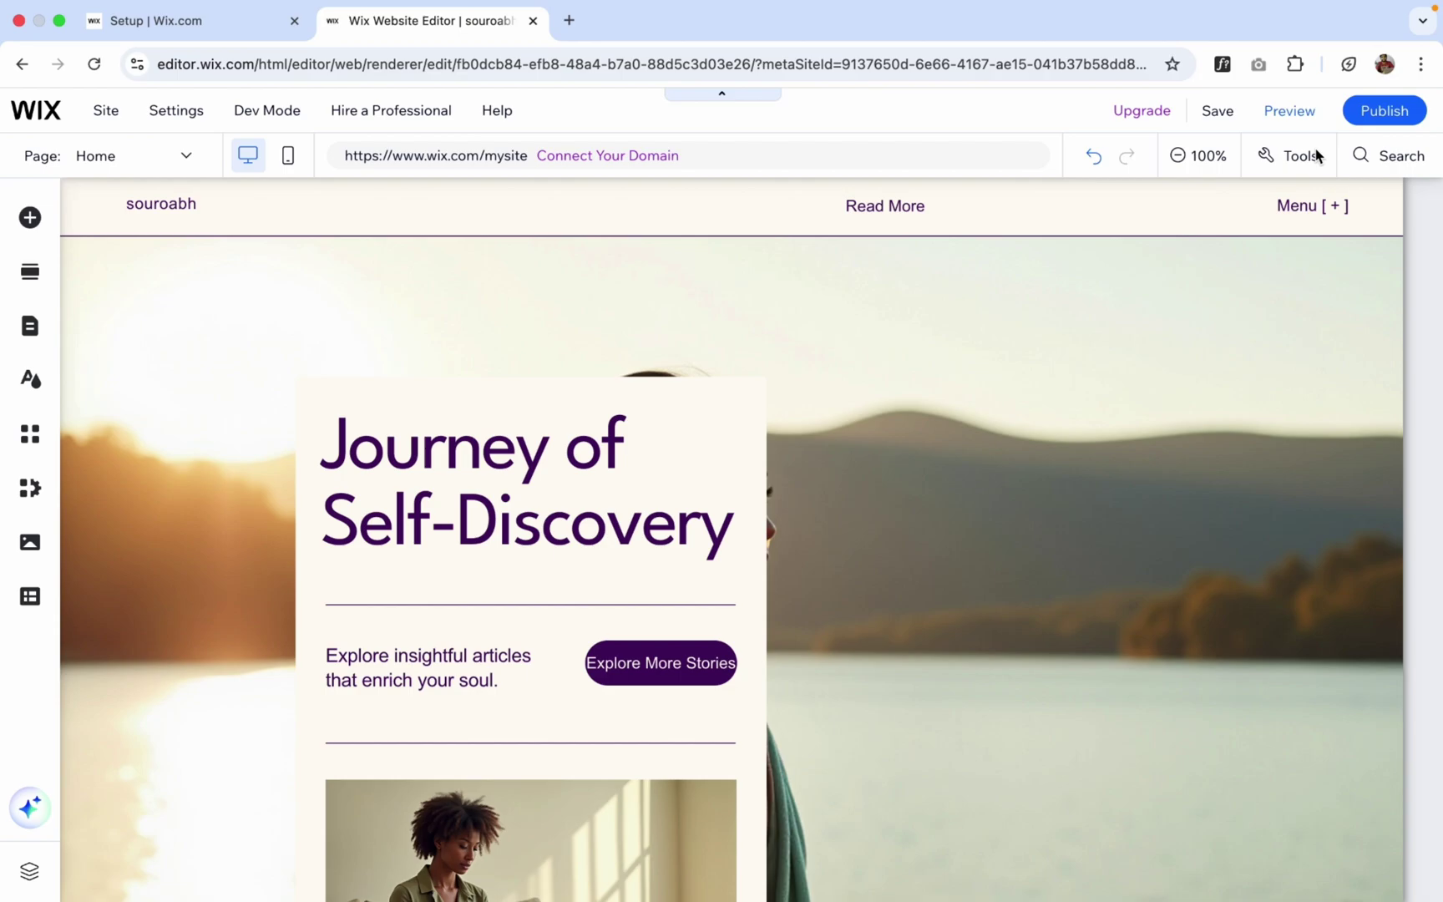
# Step: Publish the site, view it live, and take its web address to a new incognito window
pyautogui.click(1383, 117)
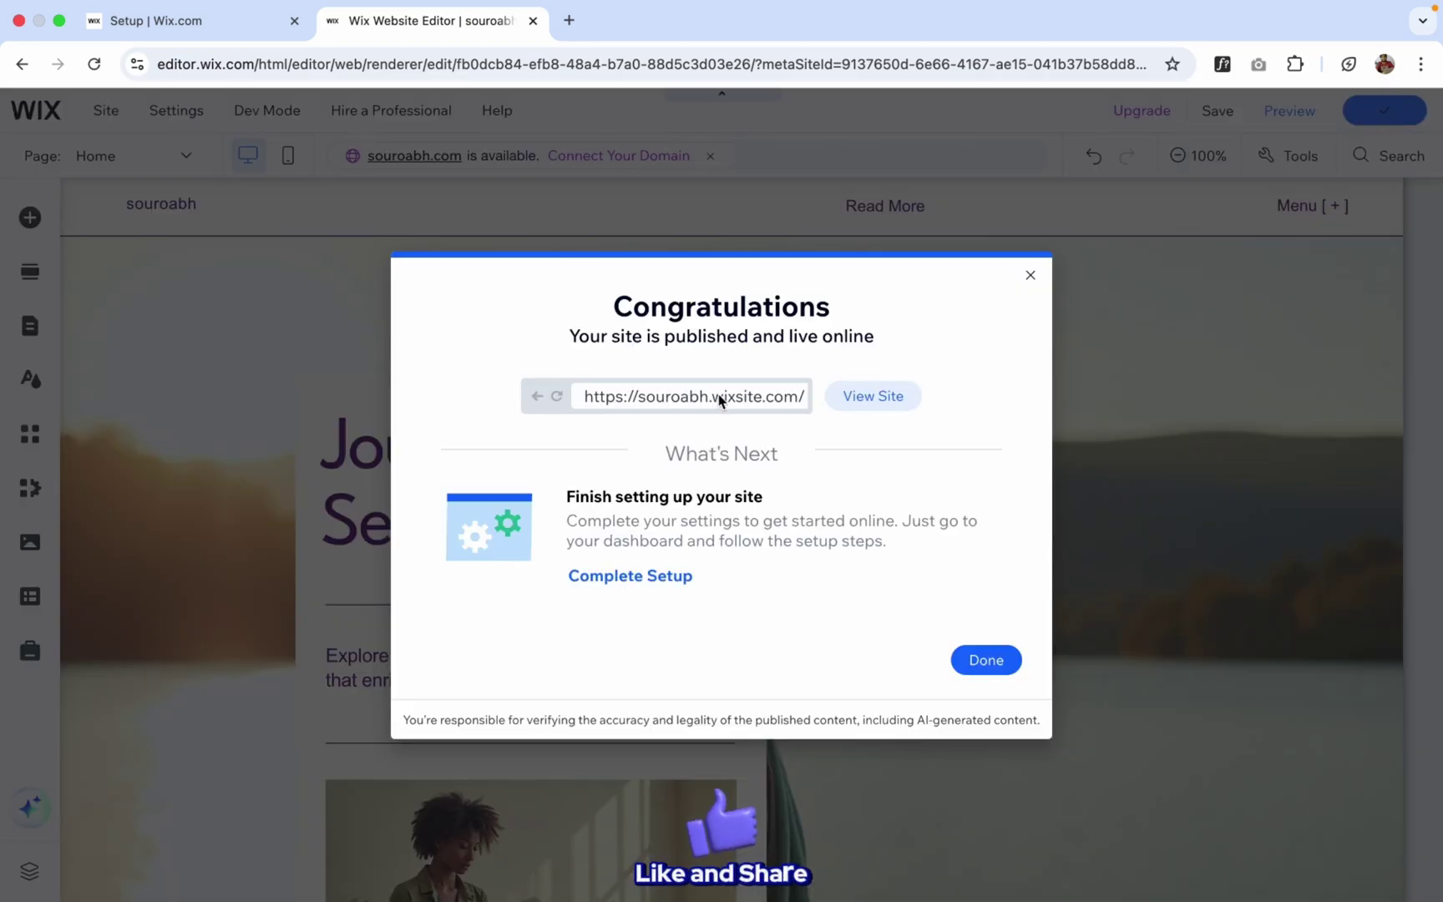
pyautogui.click(872, 399)
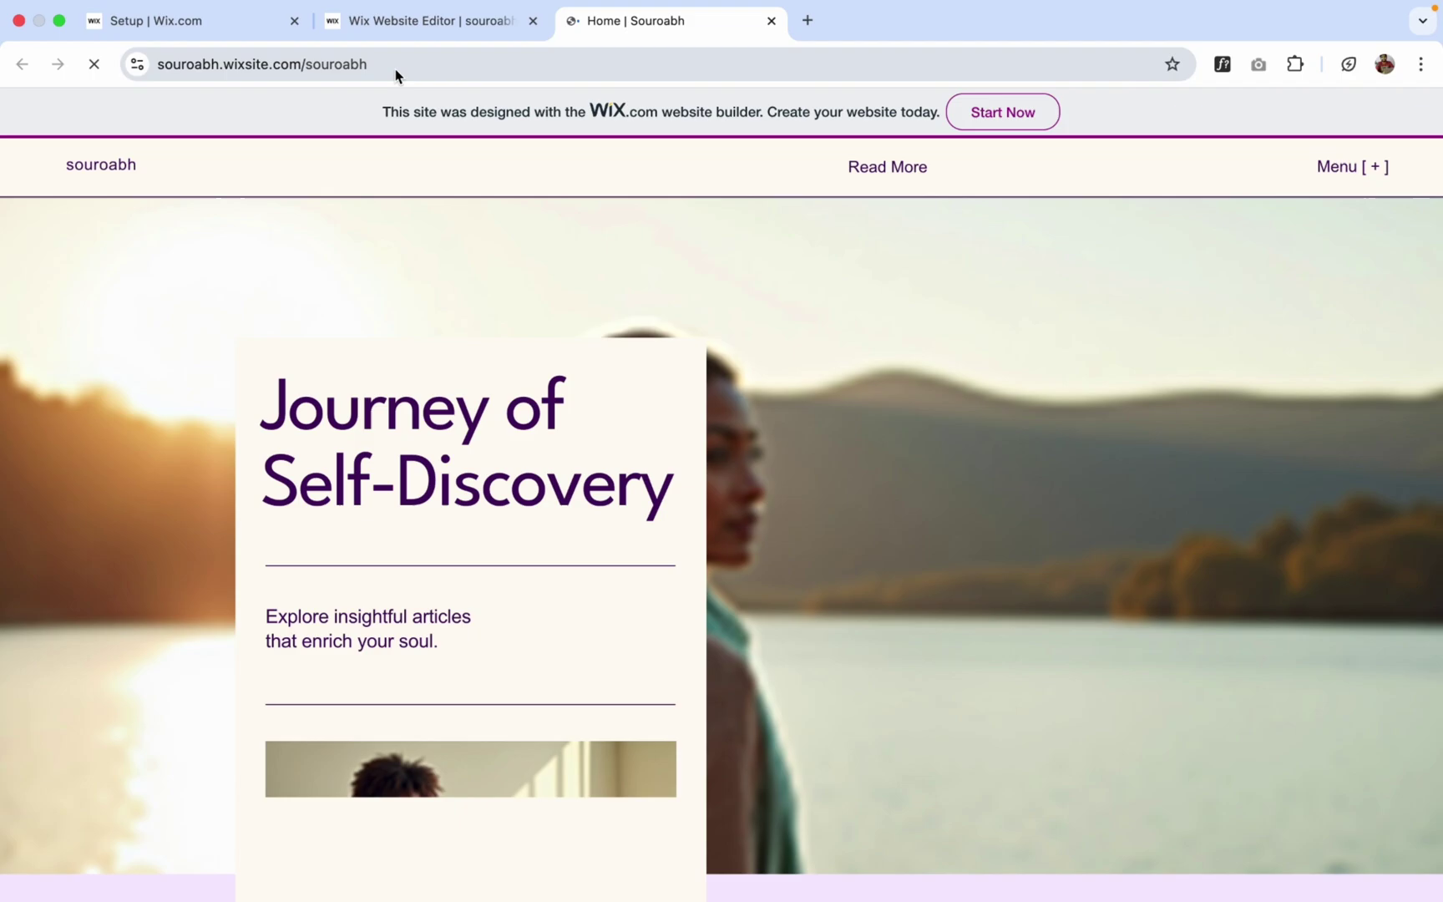
pyautogui.click(396, 75)
pyautogui.press('super+c')
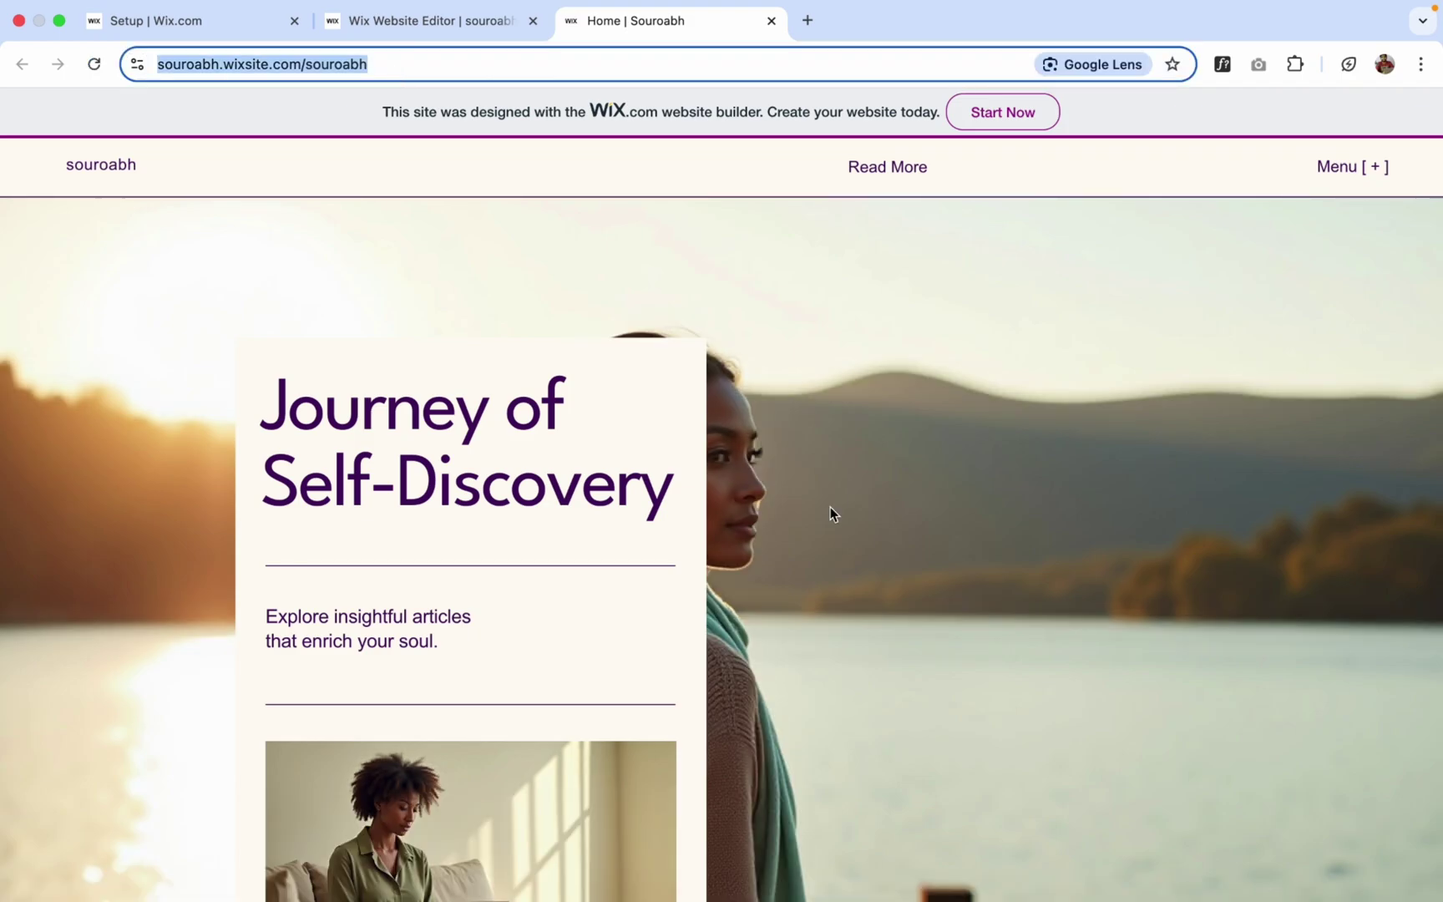
pyautogui.scroll(-20, 830, 508)
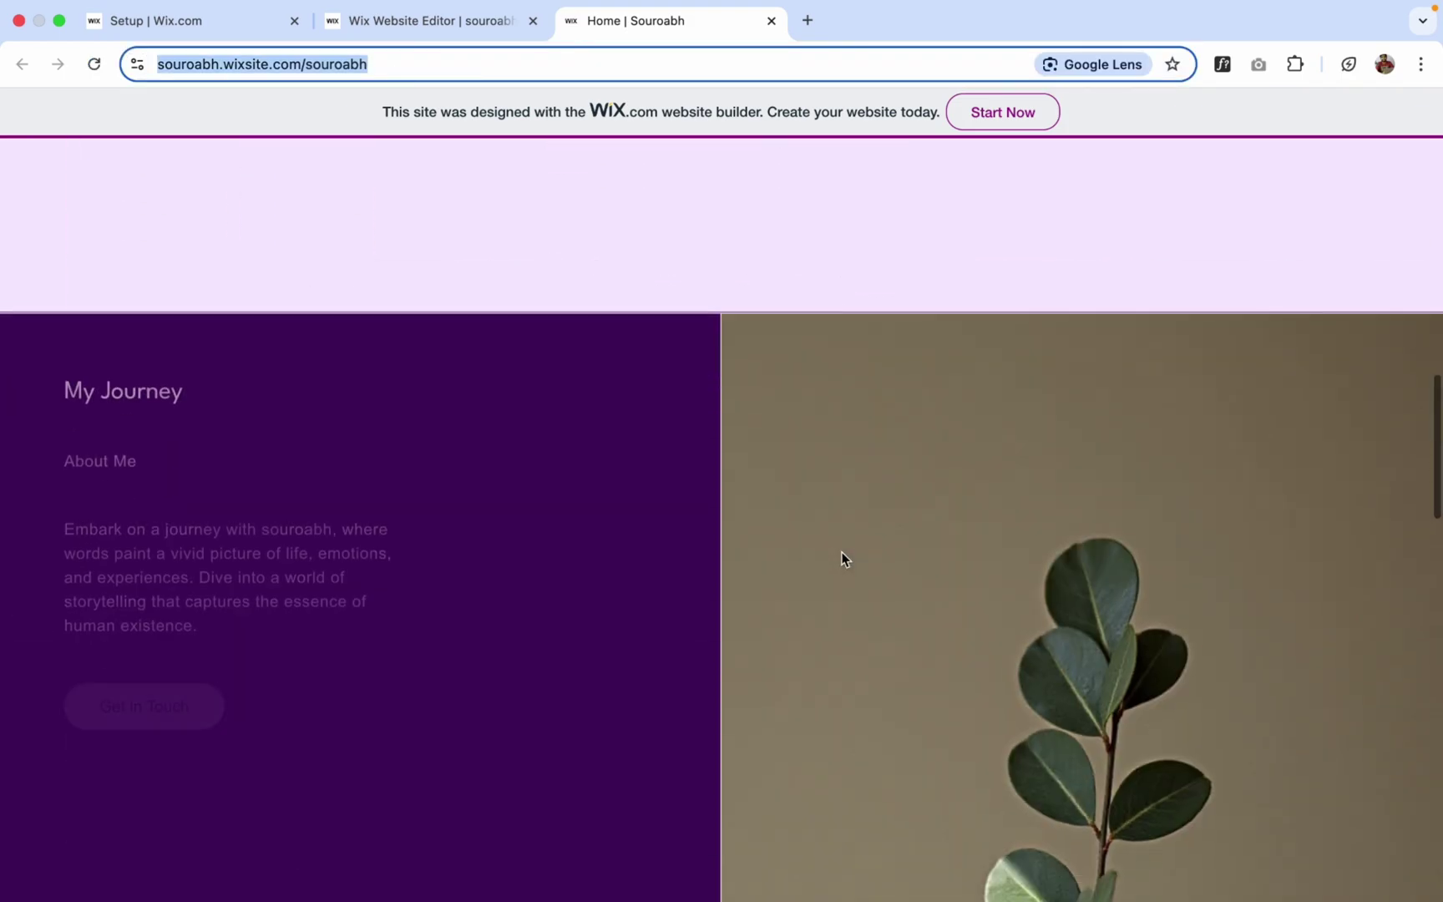
pyautogui.press('super+shift+n')
# Step: Load the live site's URL in the incognito window and scroll through its Latest Posts and My Journey sections
pyautogui.press('super+v')
pyautogui.press('Return')
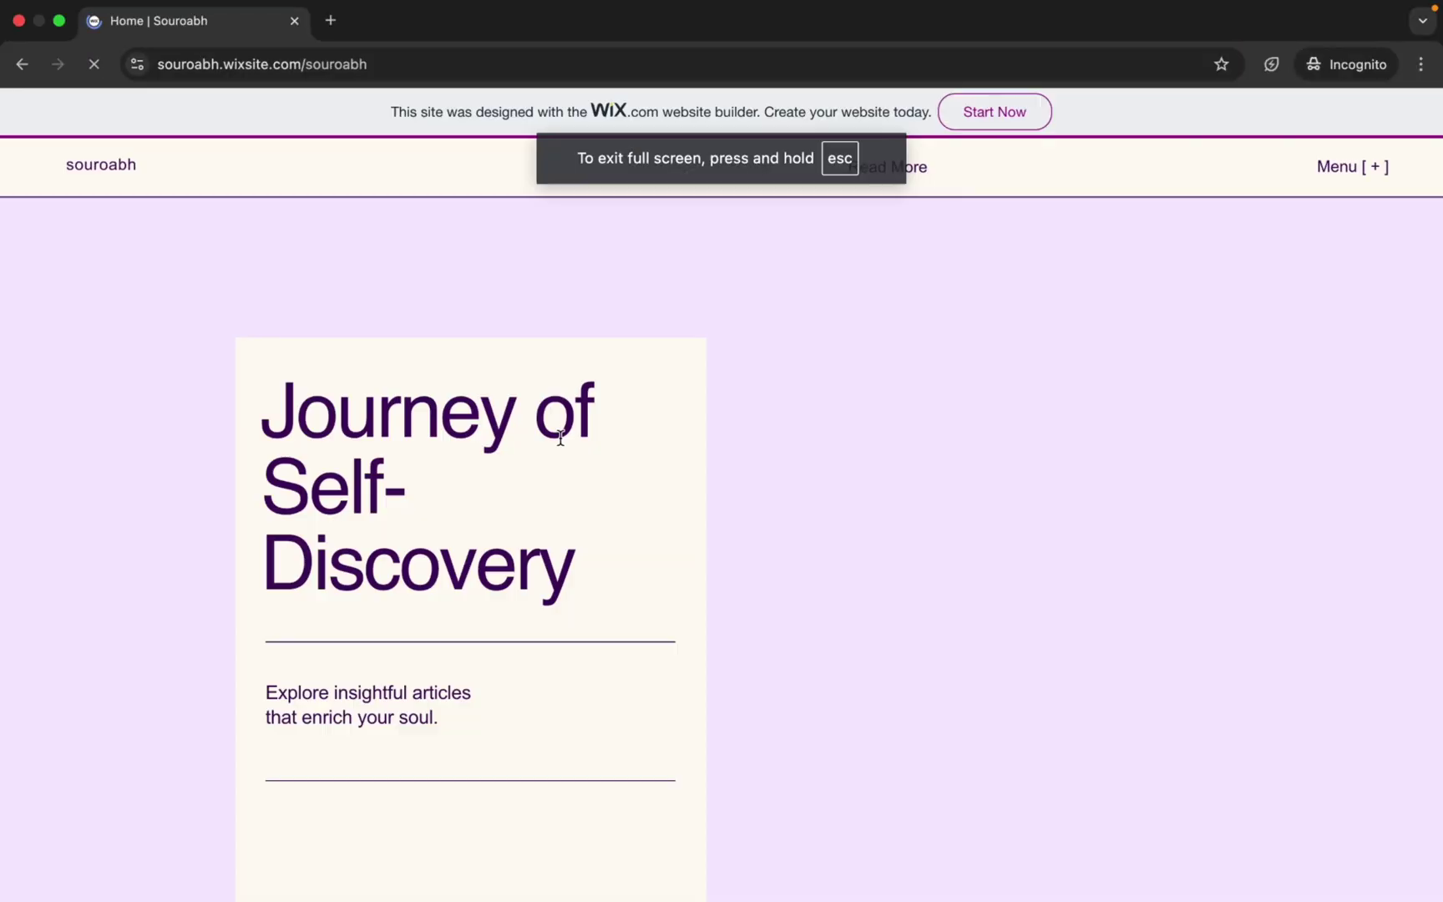
pyautogui.scroll(-10, 762, 445)
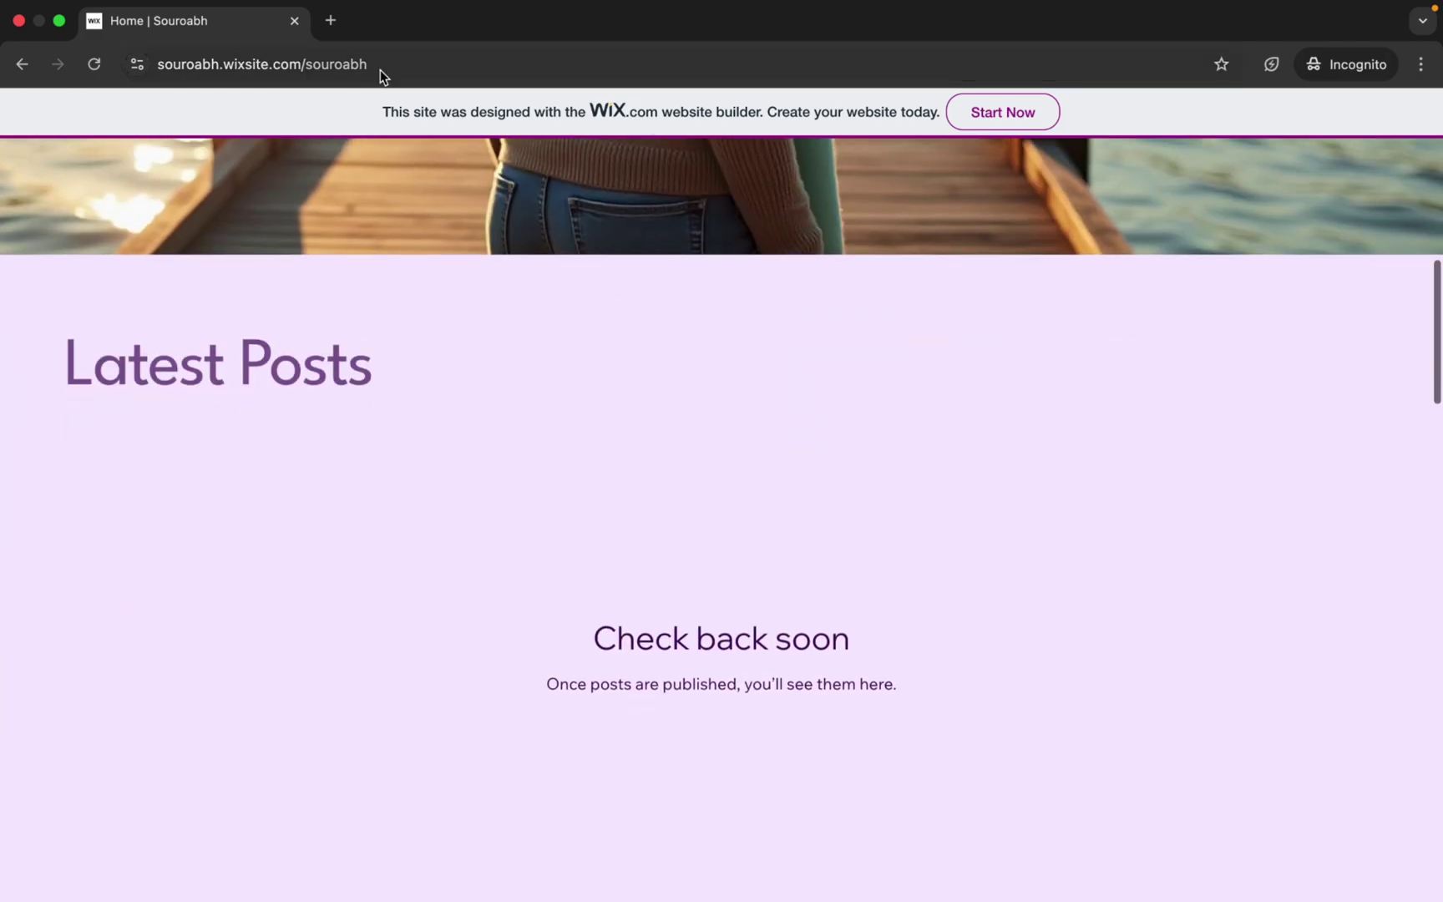
pyautogui.scroll(-8, 596, 401)
pyautogui.scroll(-10, 609, 412)
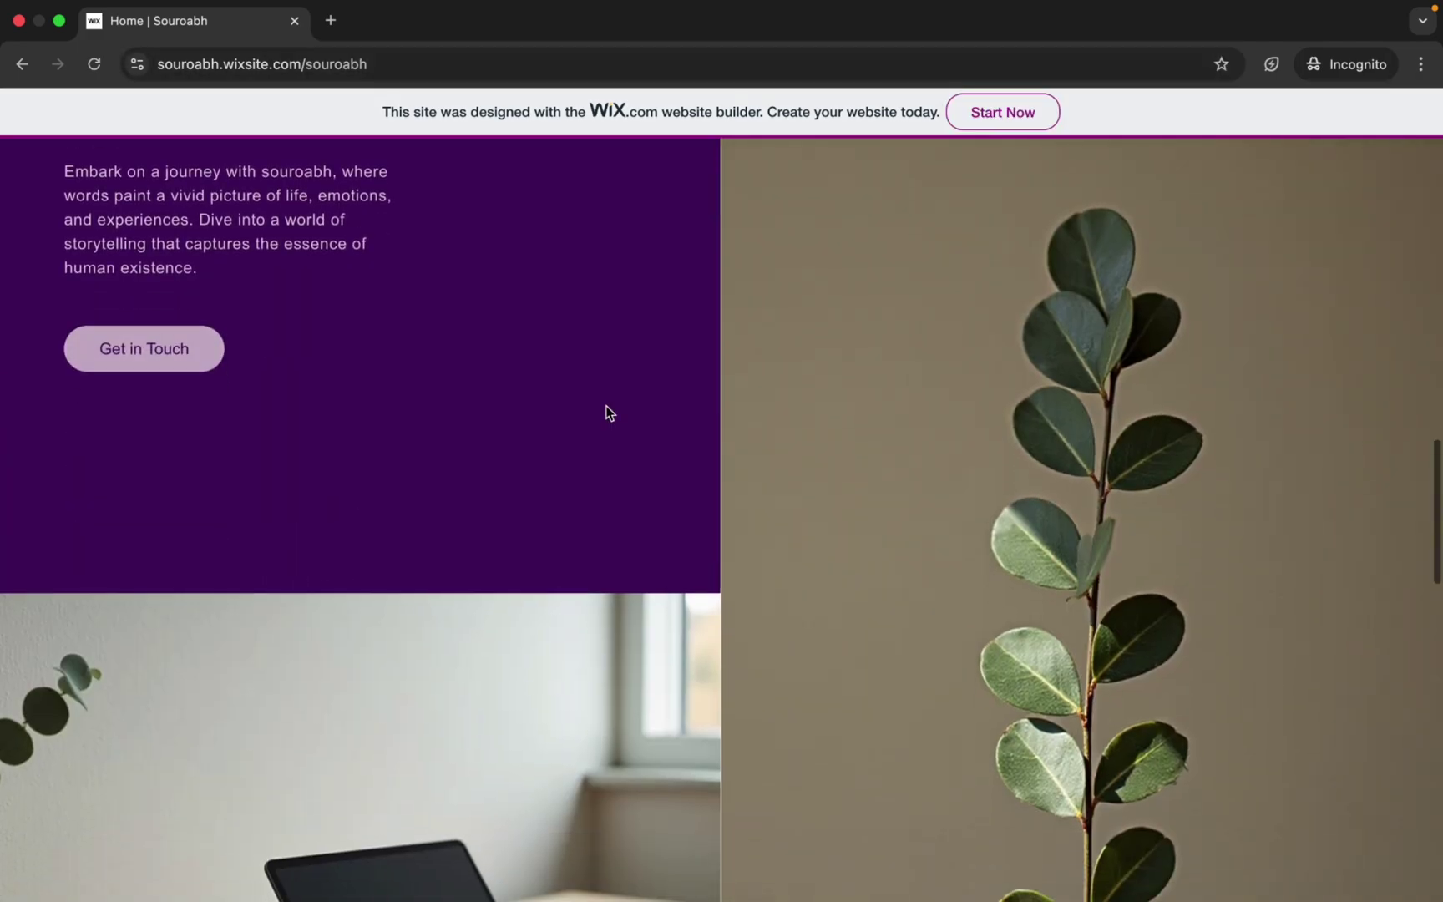
pyautogui.scroll(15, 606, 412)
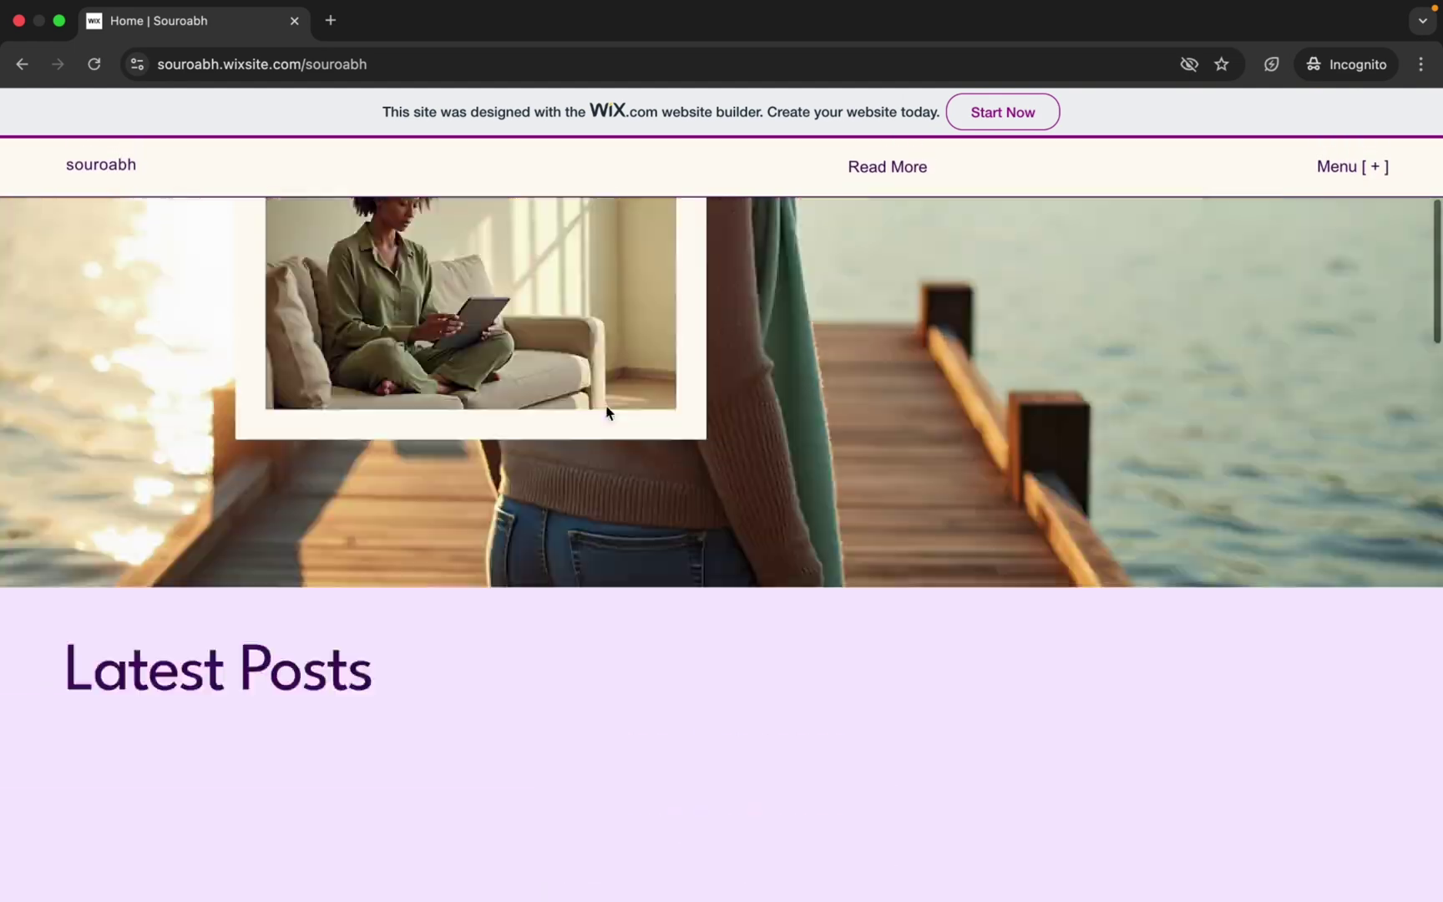
pyautogui.scroll(-5, 606, 412)
pyautogui.scroll(-12, 606, 412)
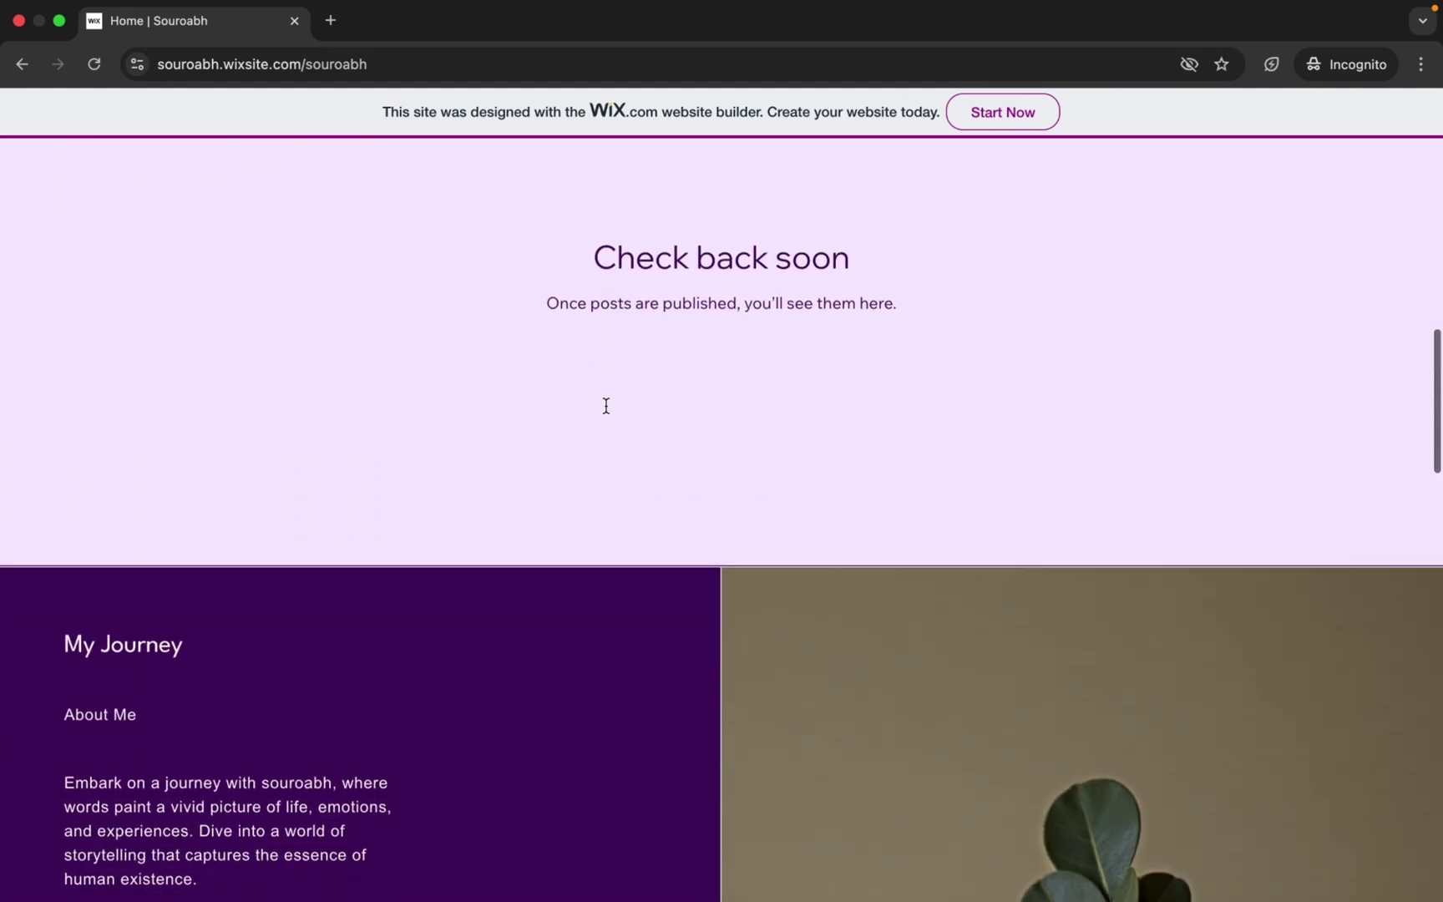
pyautogui.scroll(-10, 608, 412)
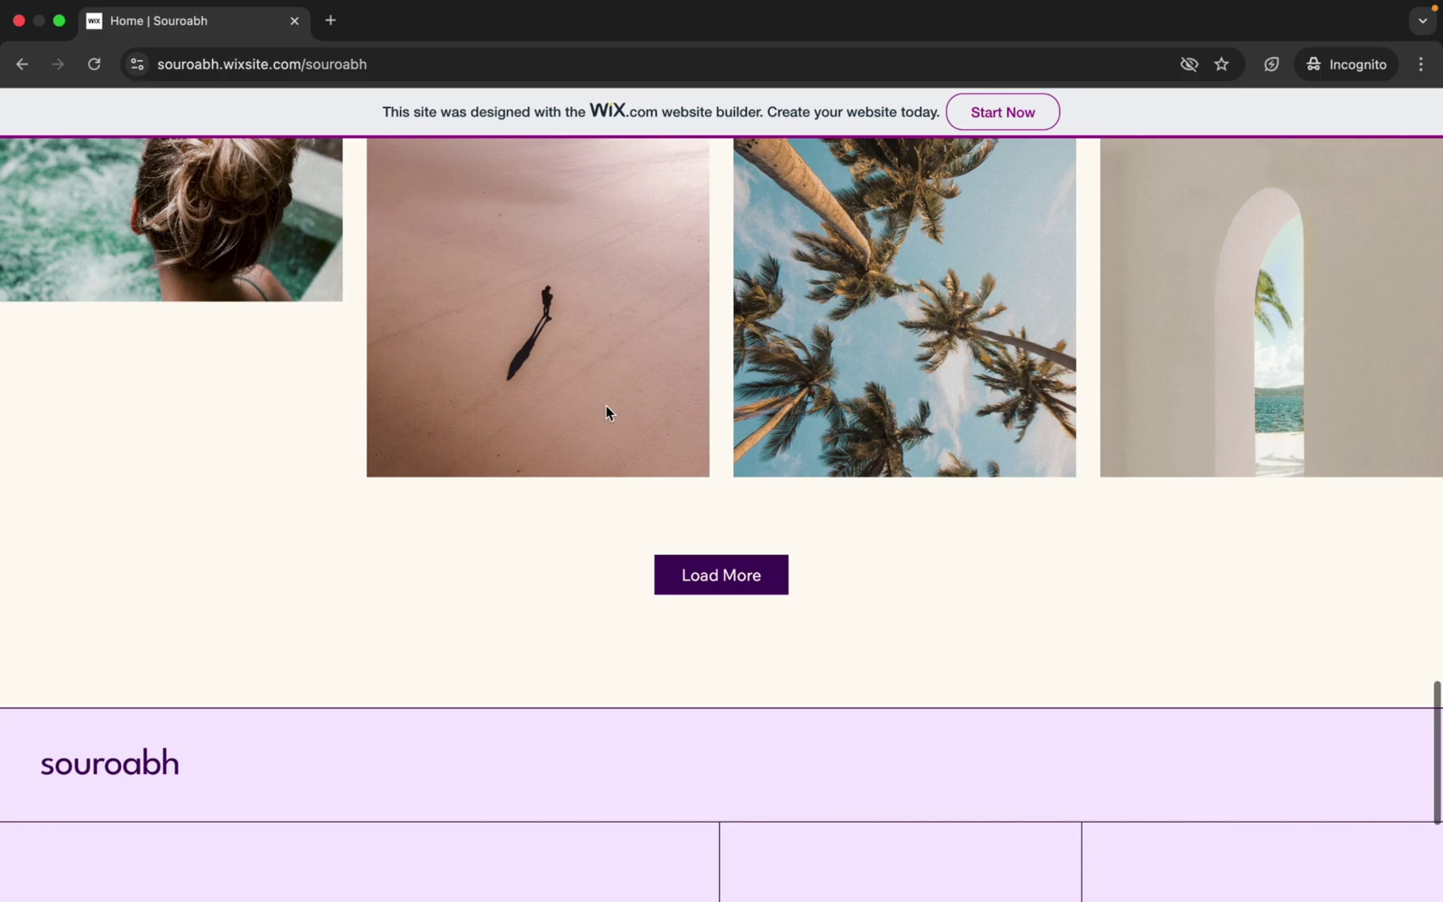
pyautogui.scroll(15, 605, 405)
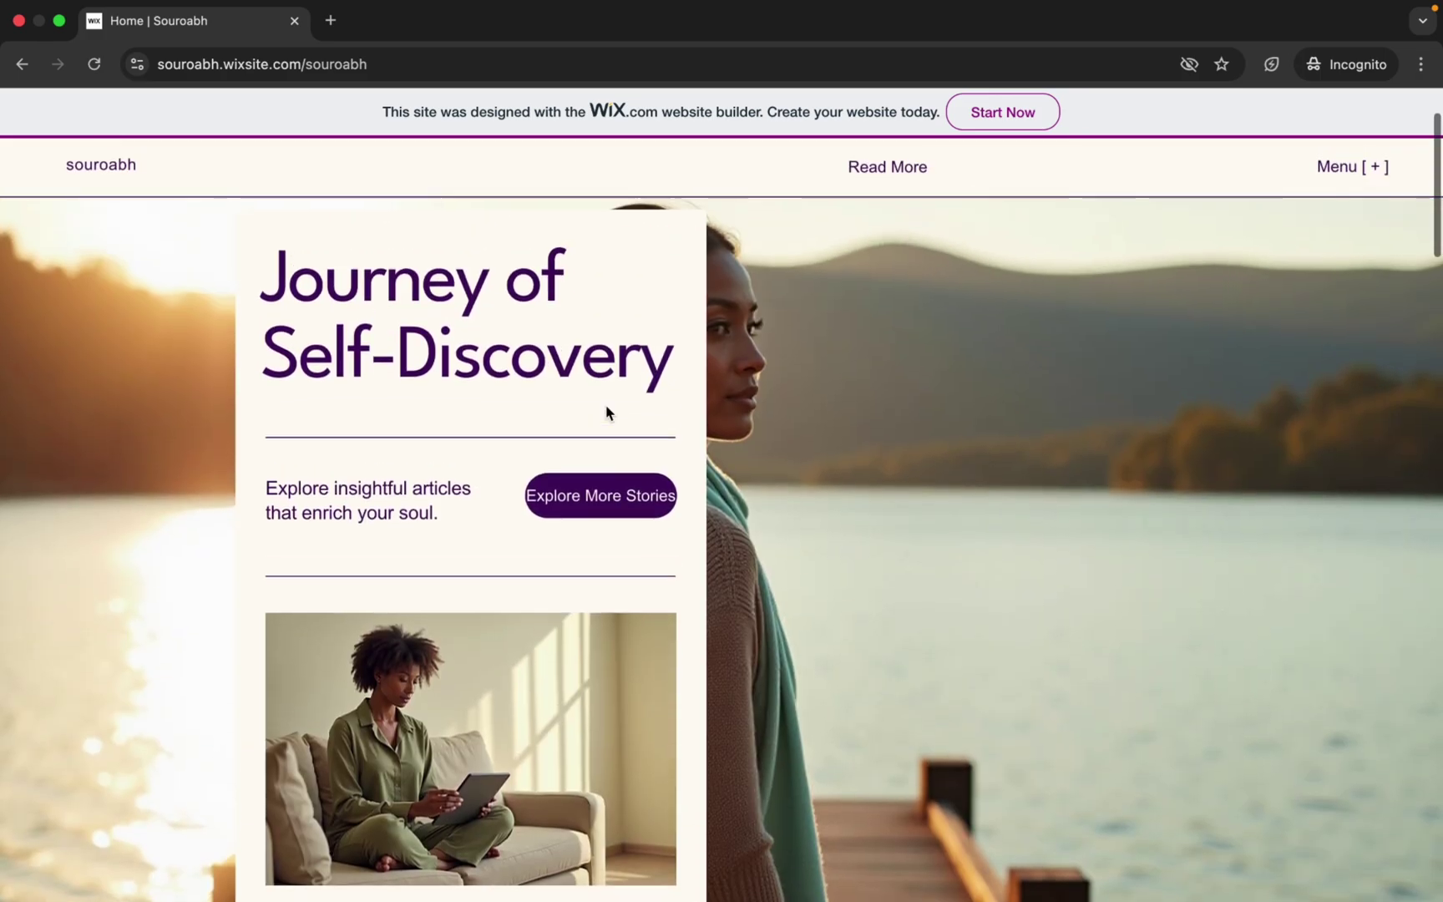
pyautogui.scroll(-3, 605, 405)
pyautogui.scroll(-10, 606, 405)
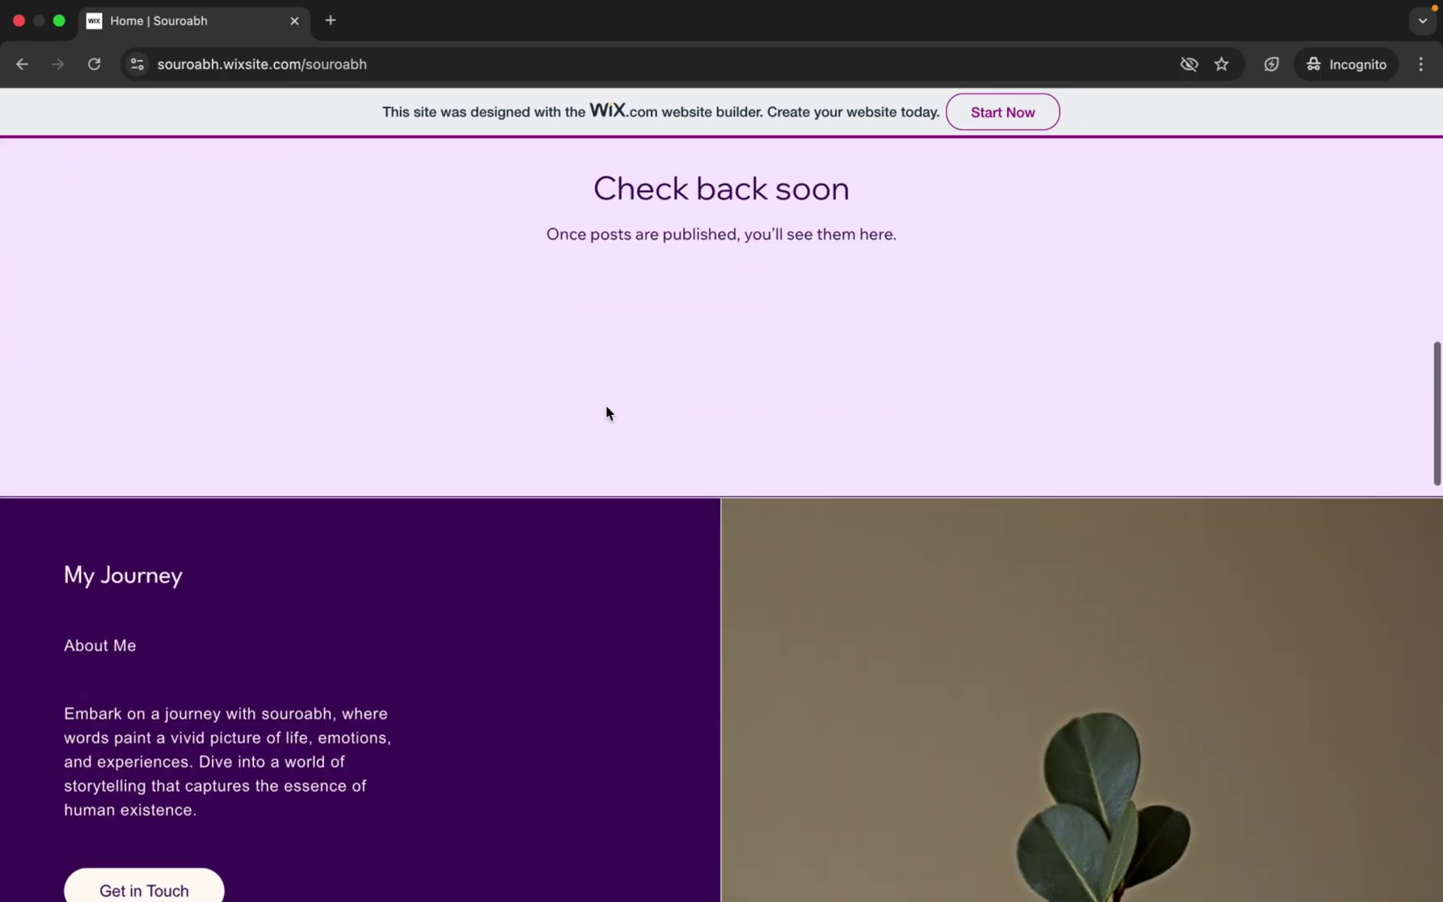